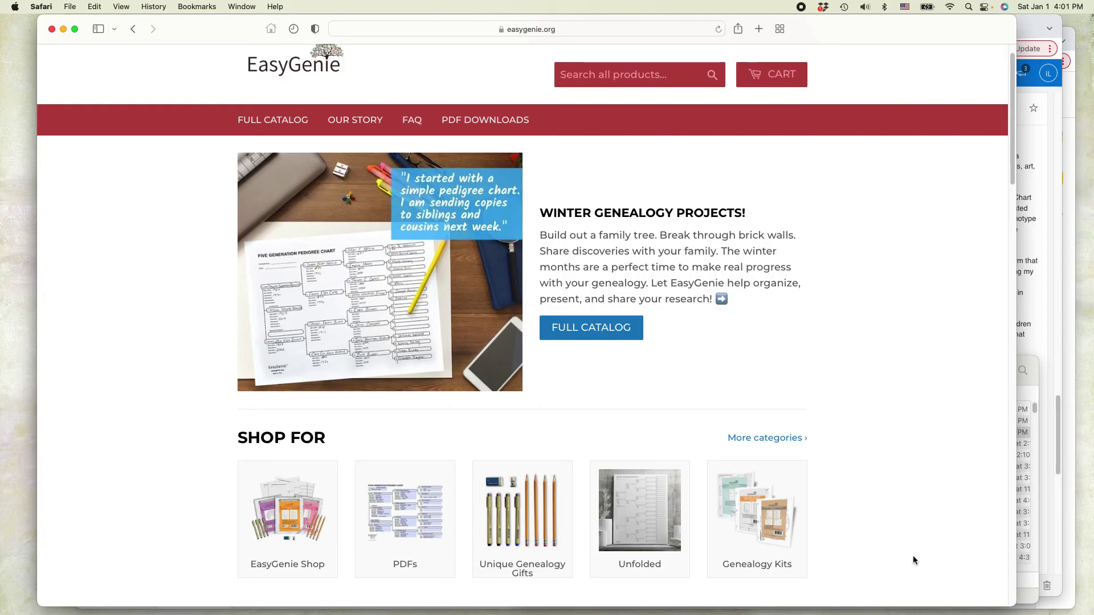
Step: Open test doc 1000px.JPG from the Downloads folder in Preview
key(super+Tab)
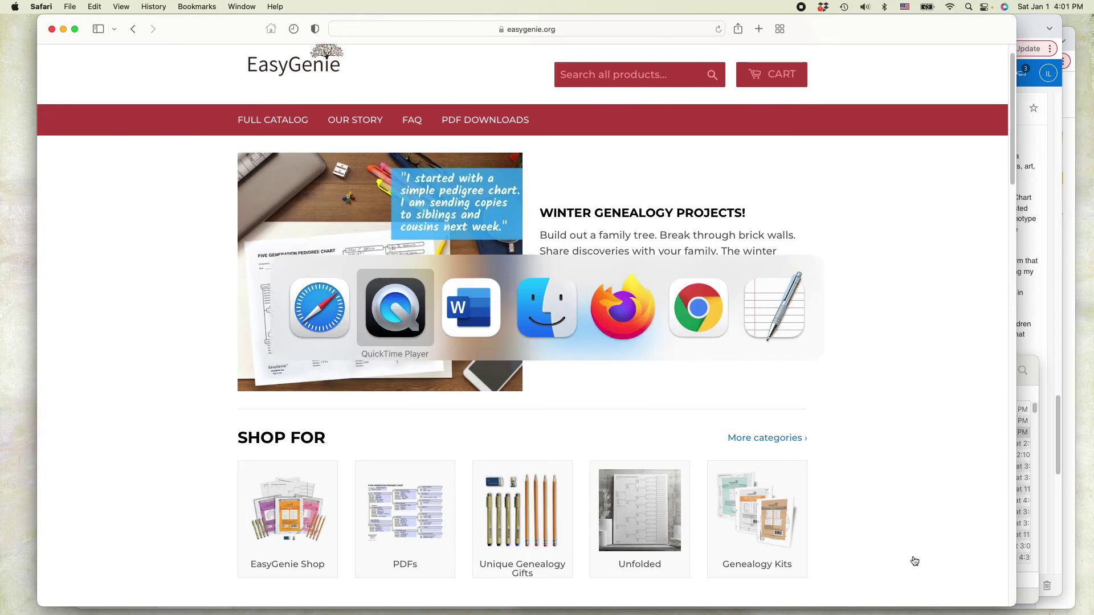
key(super+Tab)
key(super+Tab)
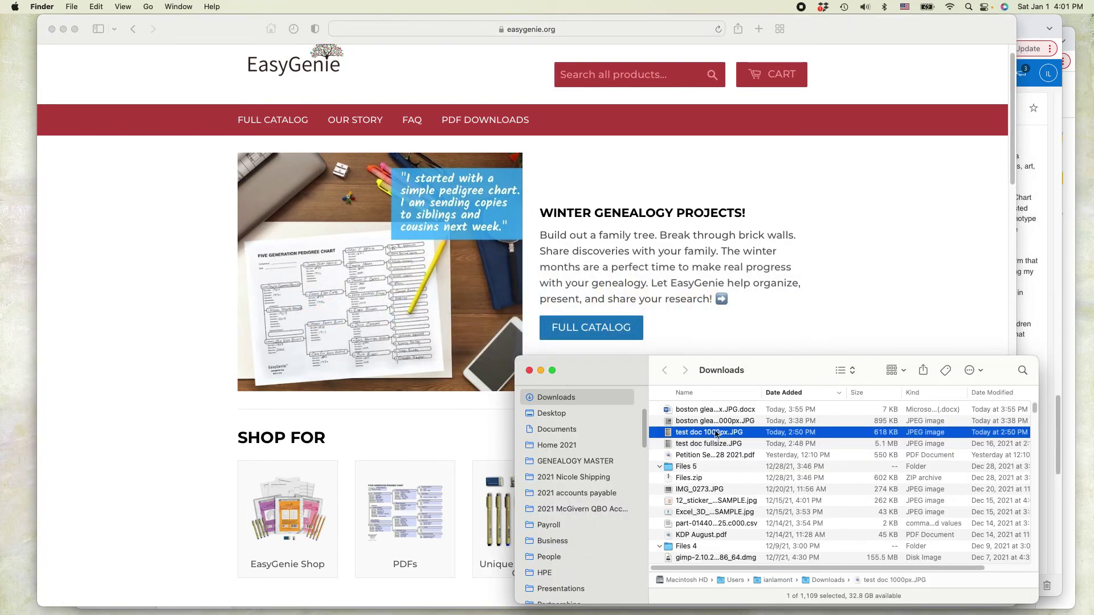
double_click(722, 433)
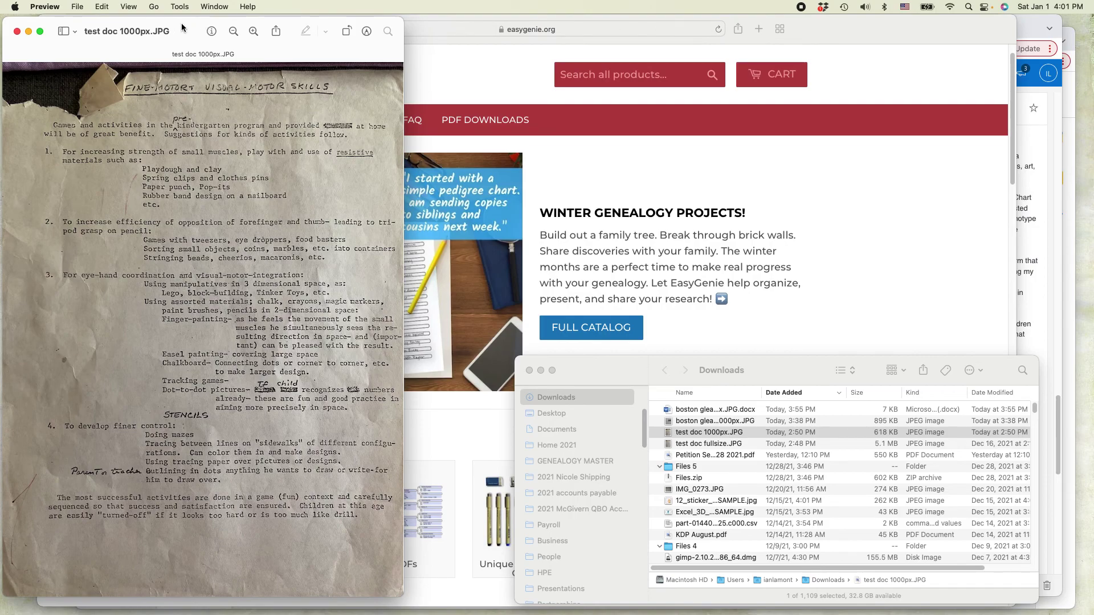
Step: Move the Preview window to the screen centre and enlarge it, then return to Firefox
click(178, 26)
drag(177, 26, 462, 26)
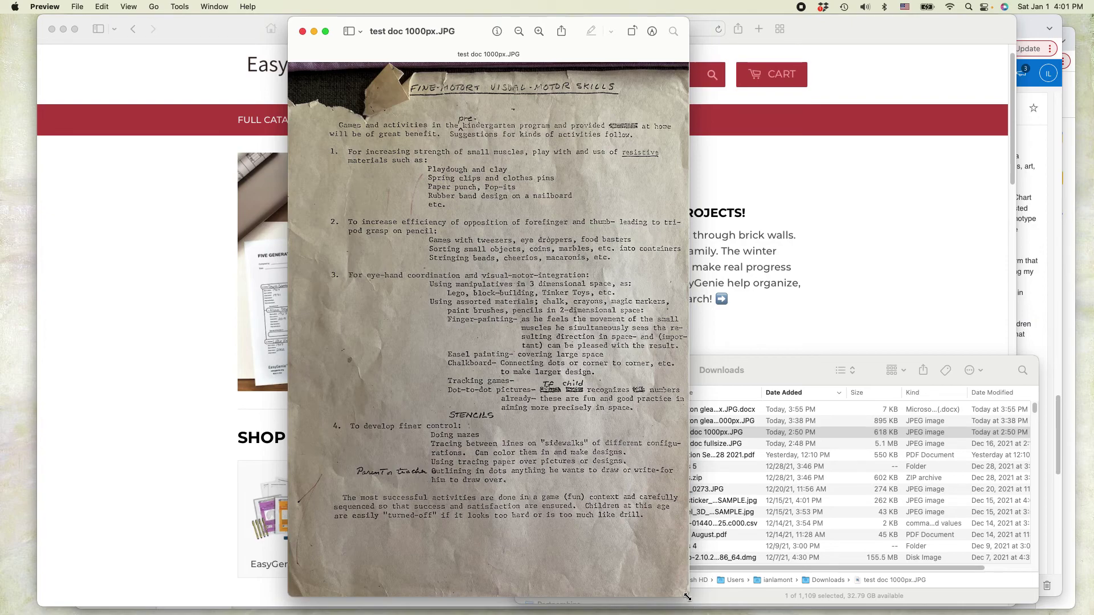
drag(687, 597, 803, 614)
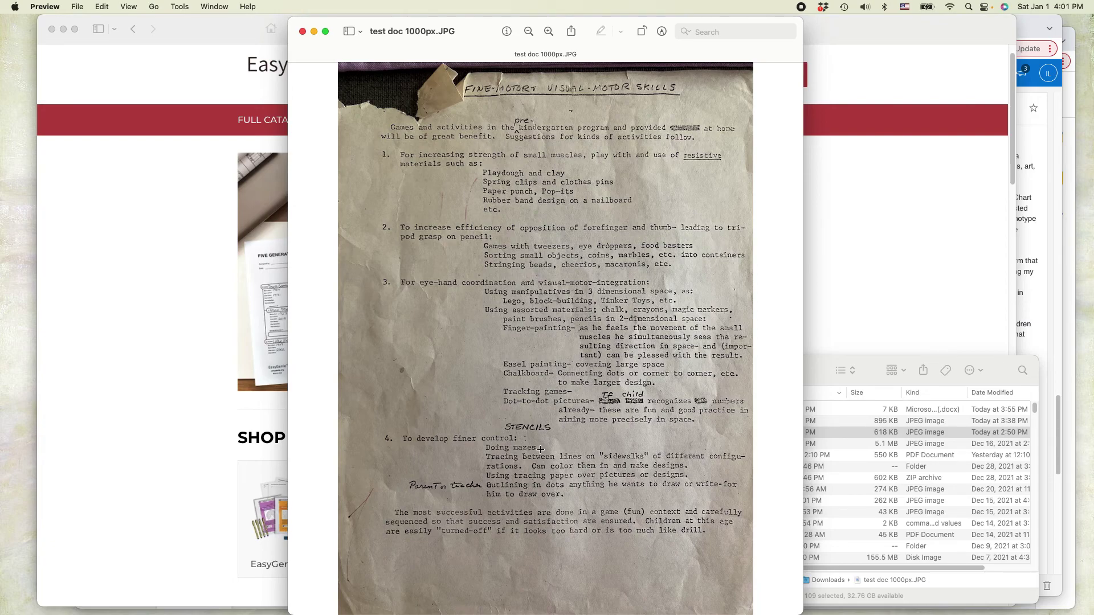
key(super+Tab)
key(super+Tab)
key(super+Tab)
key(super+Tab)
key(super+Tab)
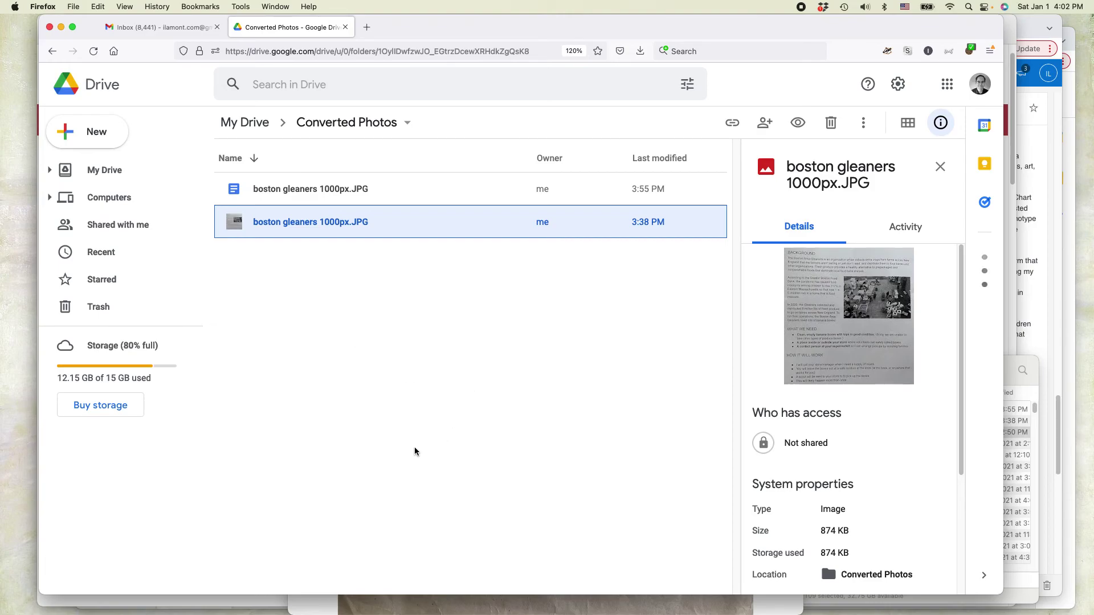
Step: Bring the Finder Downloads window in front of Drive's Converted Photos folder
key(super+Tab)
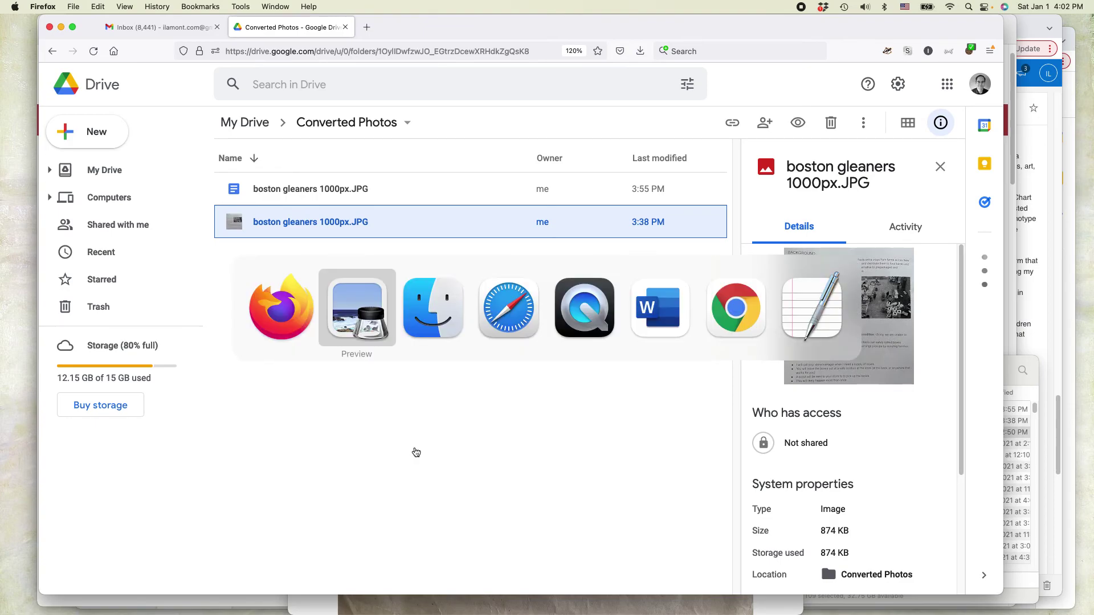
key(super+Tab)
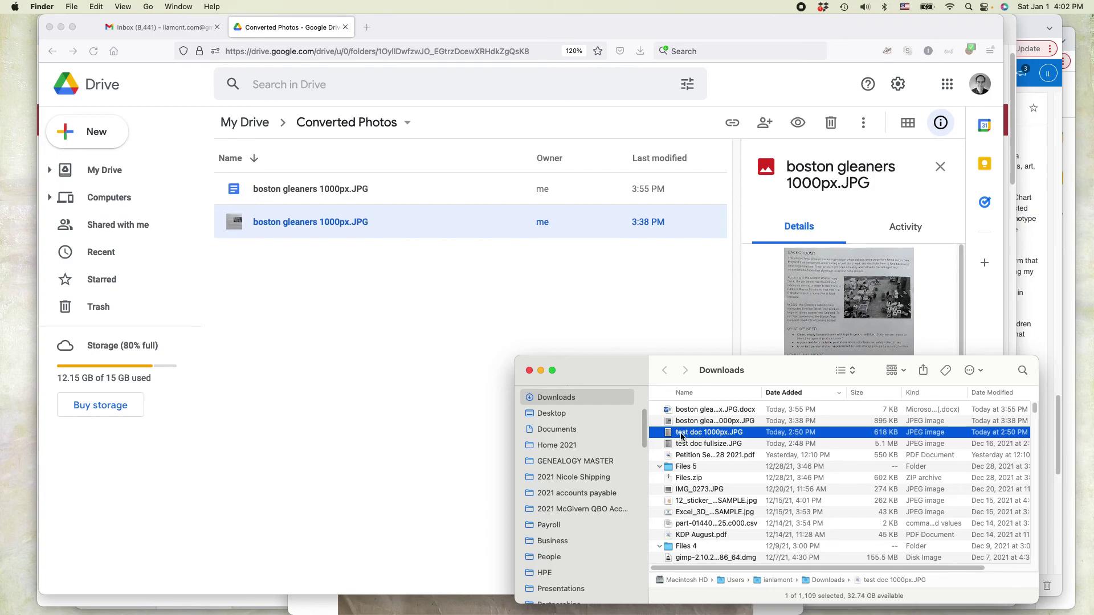
drag(668, 436, 417, 303)
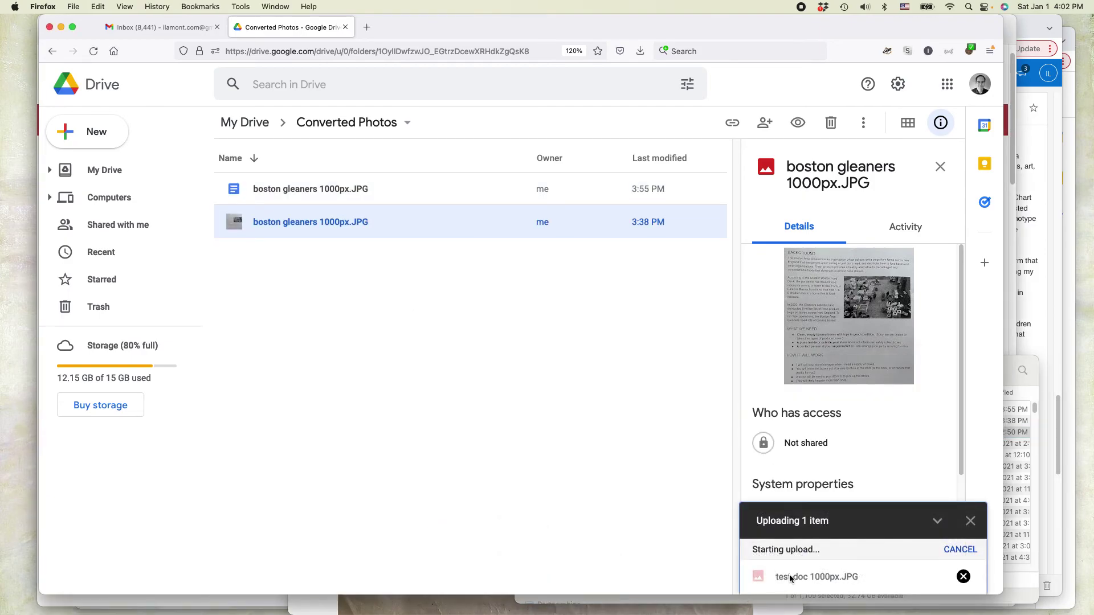
mouse_move(802, 577)
click(962, 575)
click(970, 542)
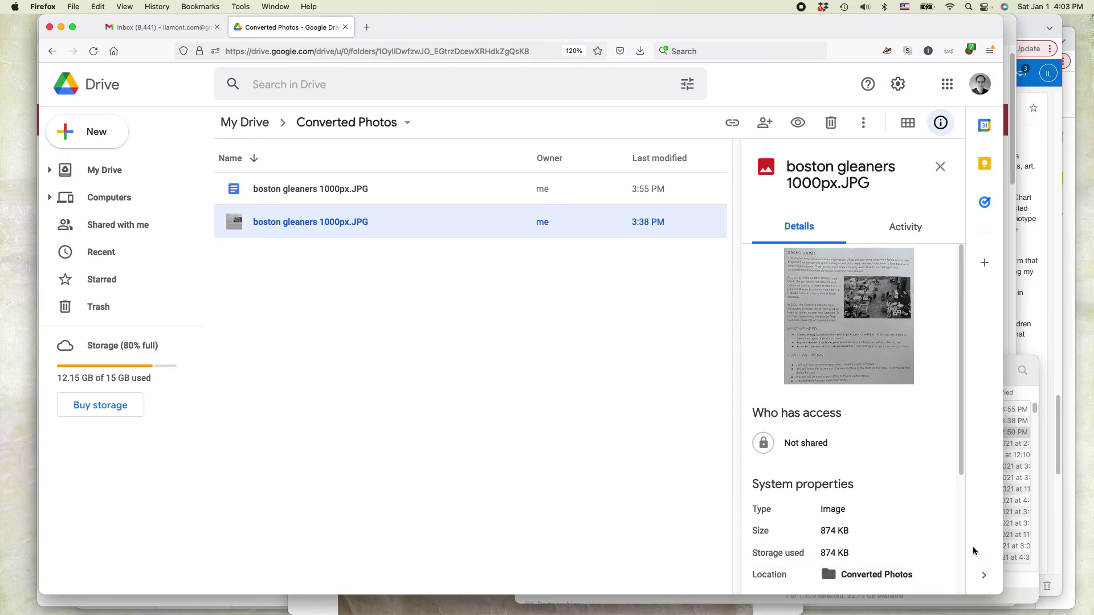
Step: Drag test doc 1000px.JPG and test doc fullsize.JPG from Downloads into Converted Photos
key(super+Tab)
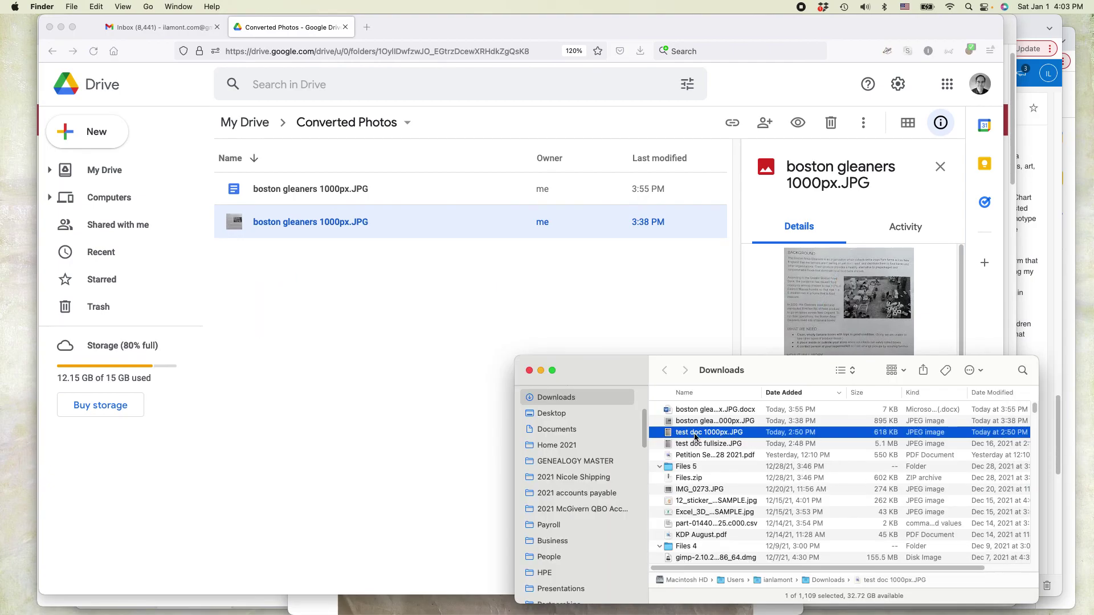
drag(695, 437, 518, 325)
click(421, 368)
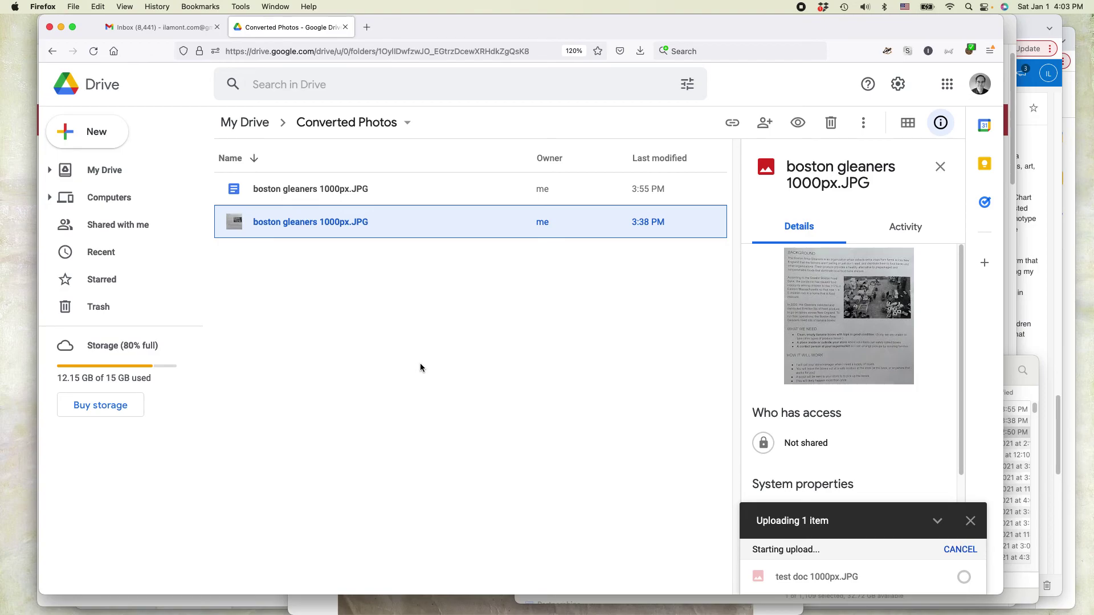
key(super+Tab)
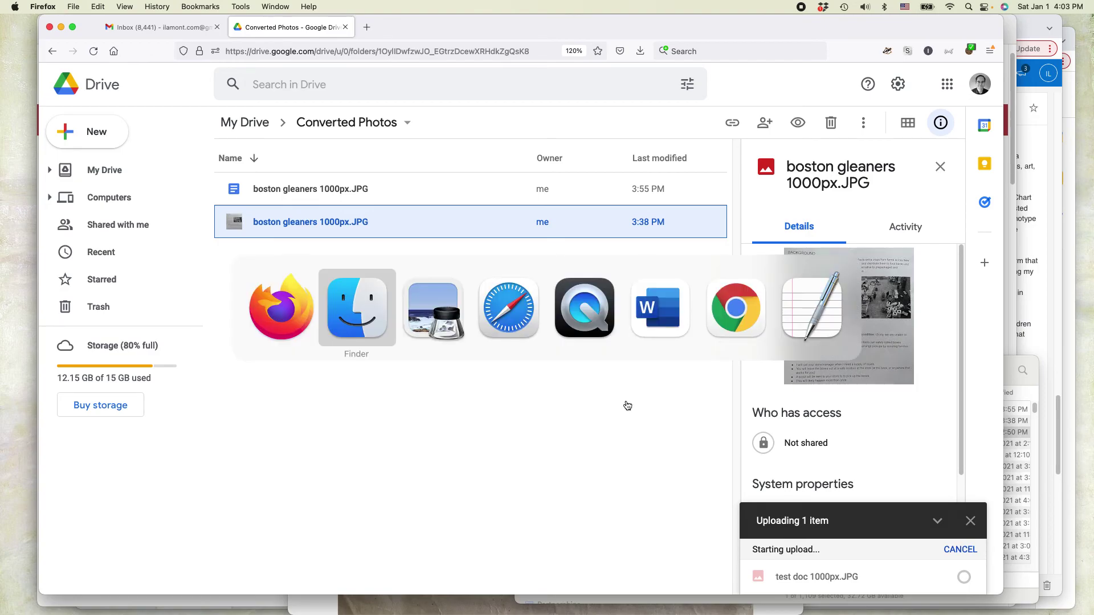
click(704, 447)
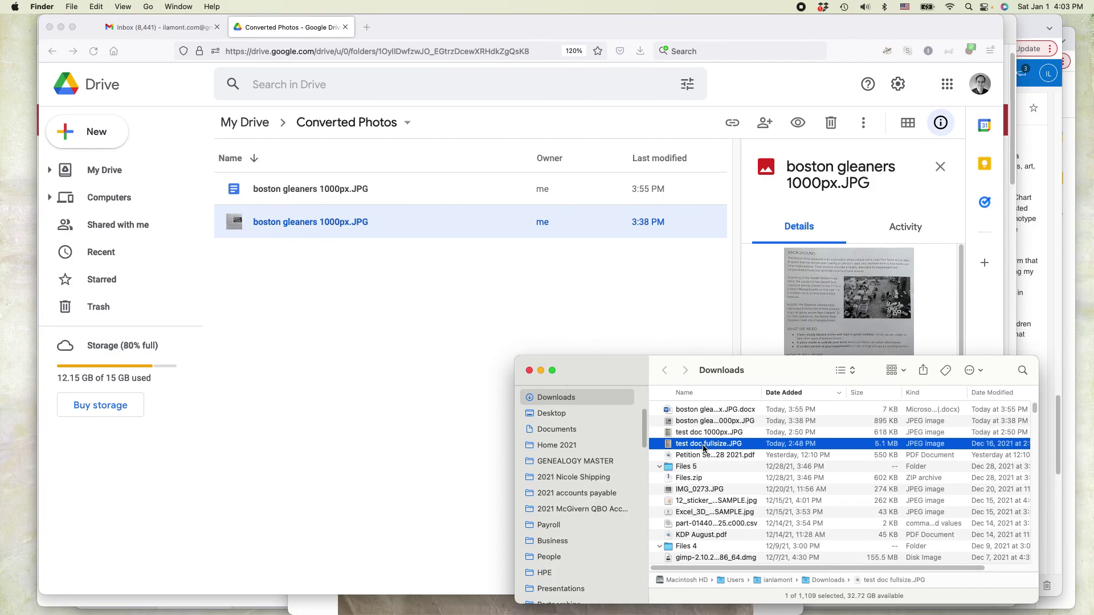
drag(703, 447, 417, 317)
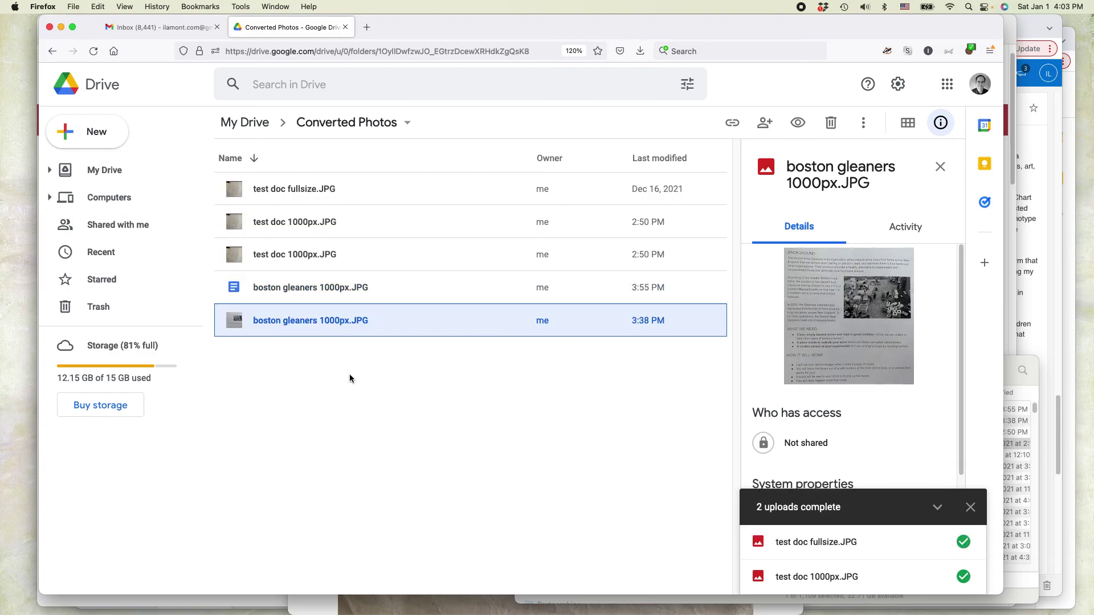
Step: Trash test doc fullsize.JPG and the duplicate test doc 1000px.JPG, then preview the remaining image
click(349, 375)
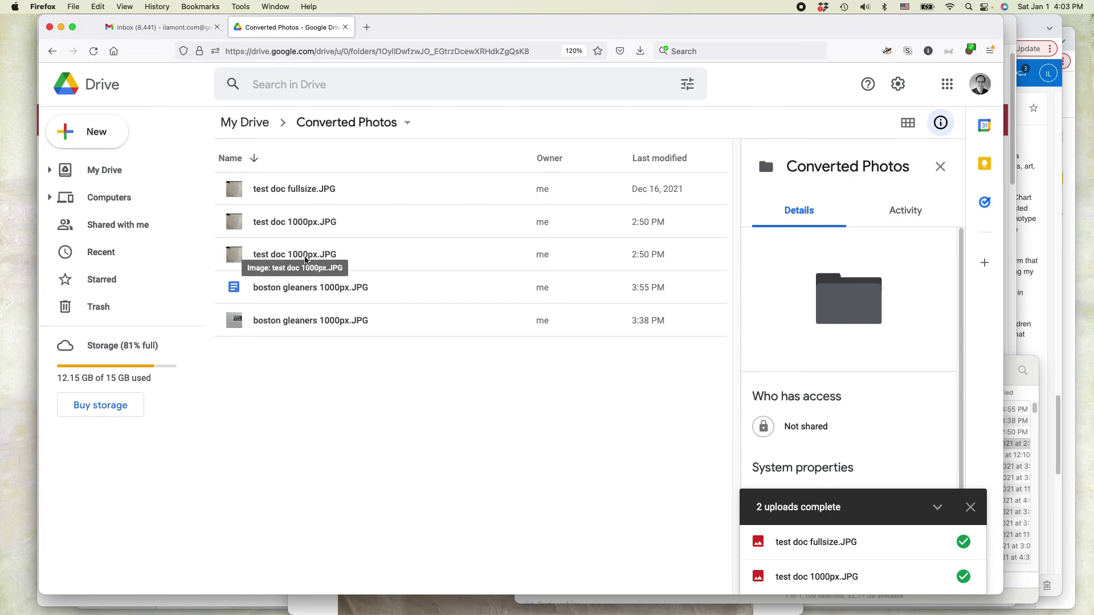
click(367, 195)
key(shift+Down)
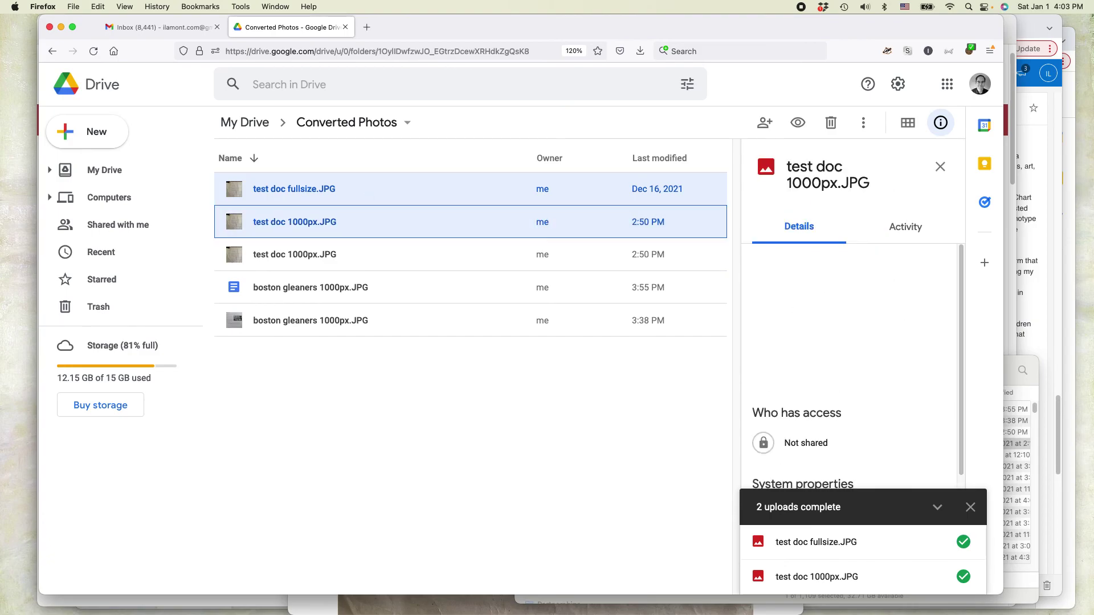
right_click(418, 220)
click(488, 468)
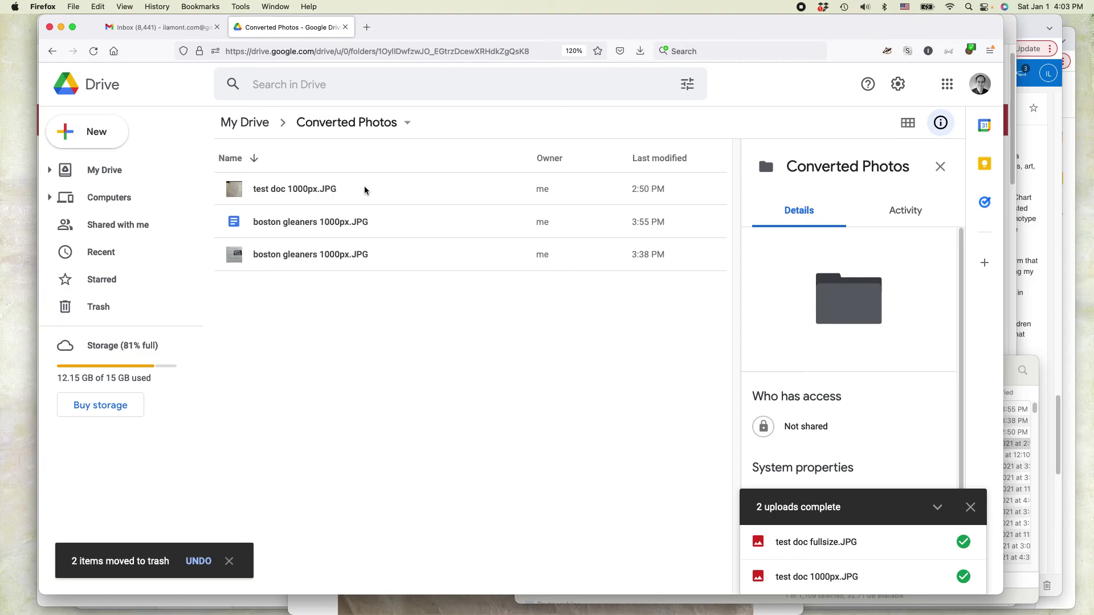
double_click(380, 189)
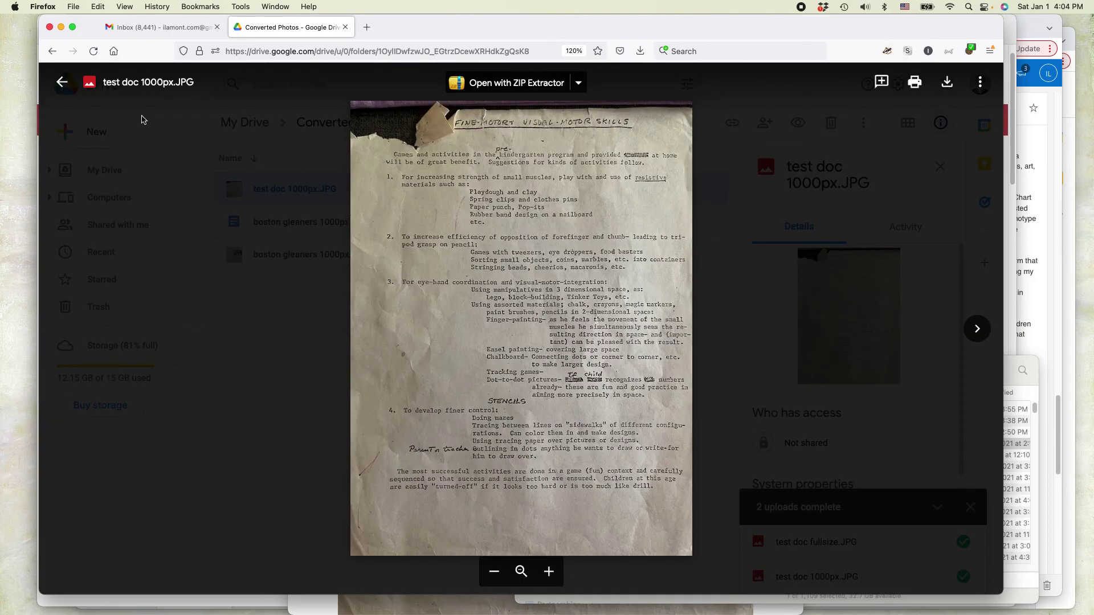
click(62, 83)
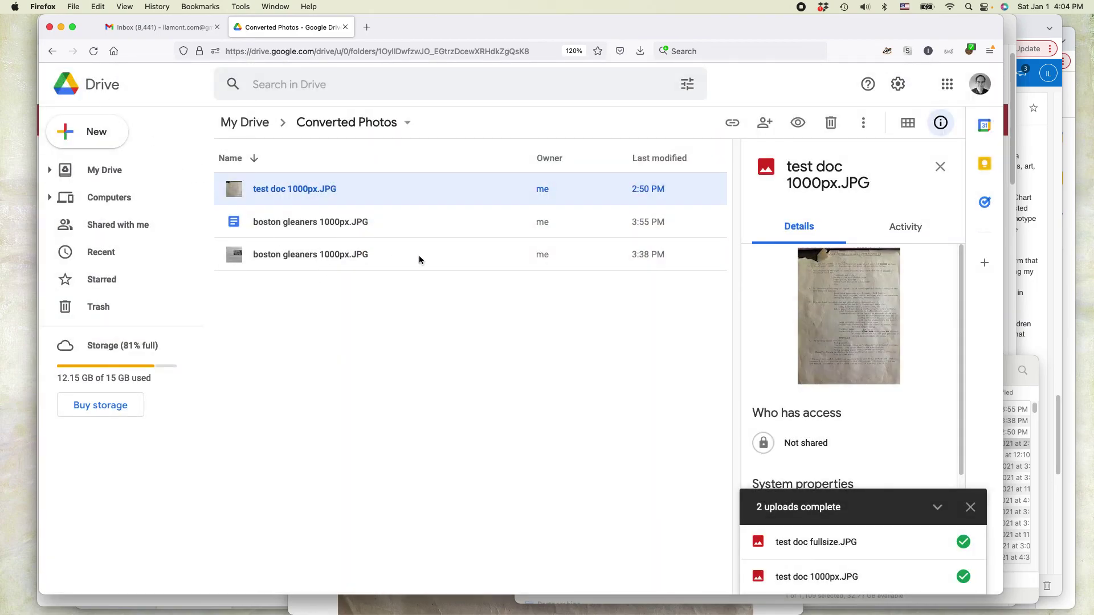
Step: Open test doc 1000px.JPG with Google Docs using Open with
right_click(402, 189)
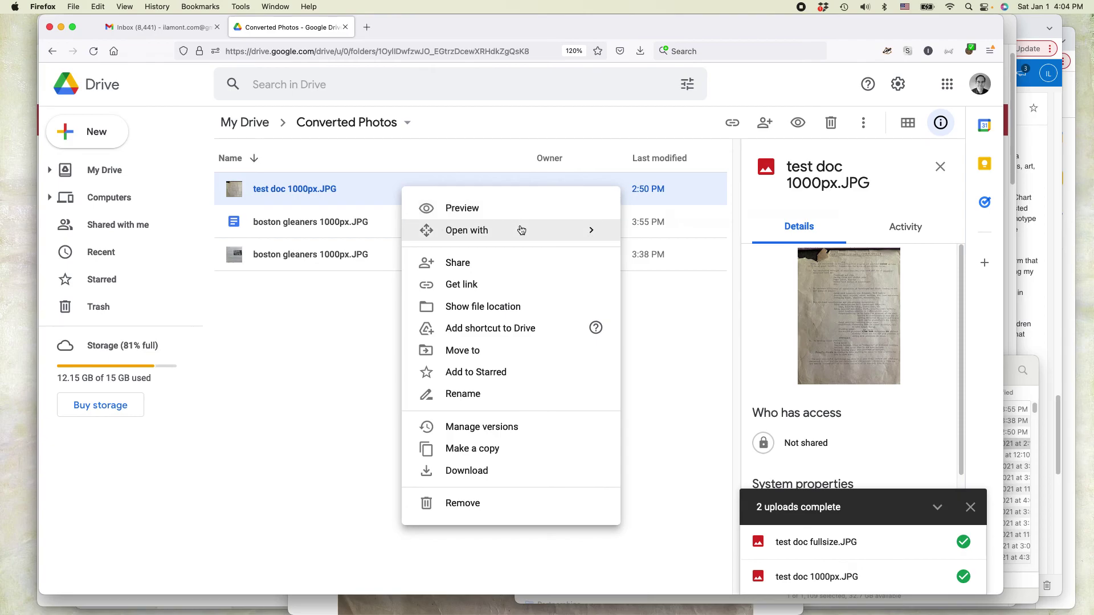
mouse_move(521, 230)
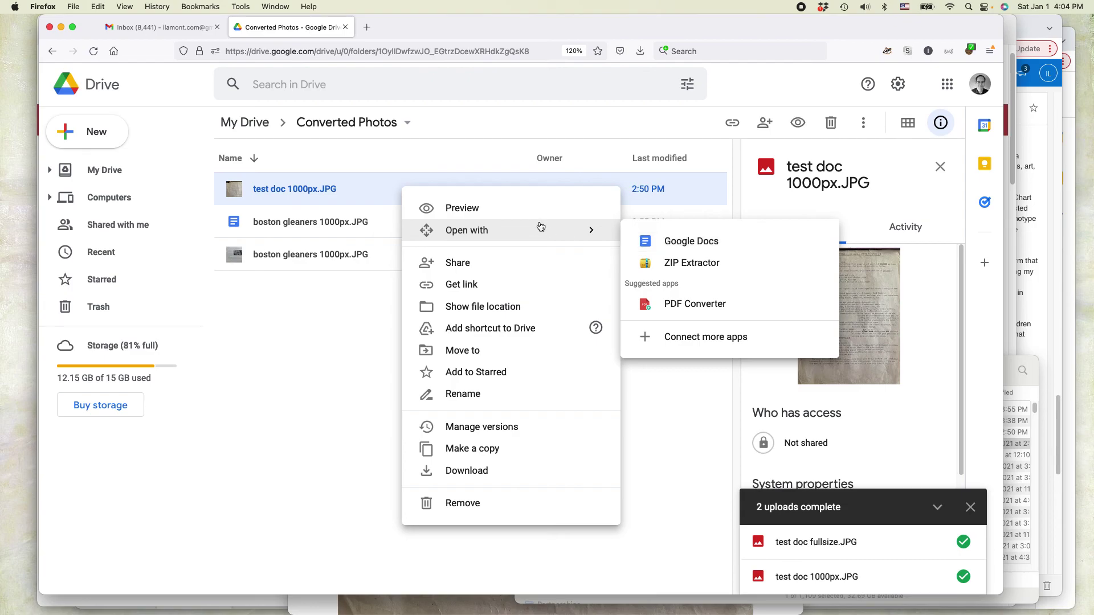
click(344, 291)
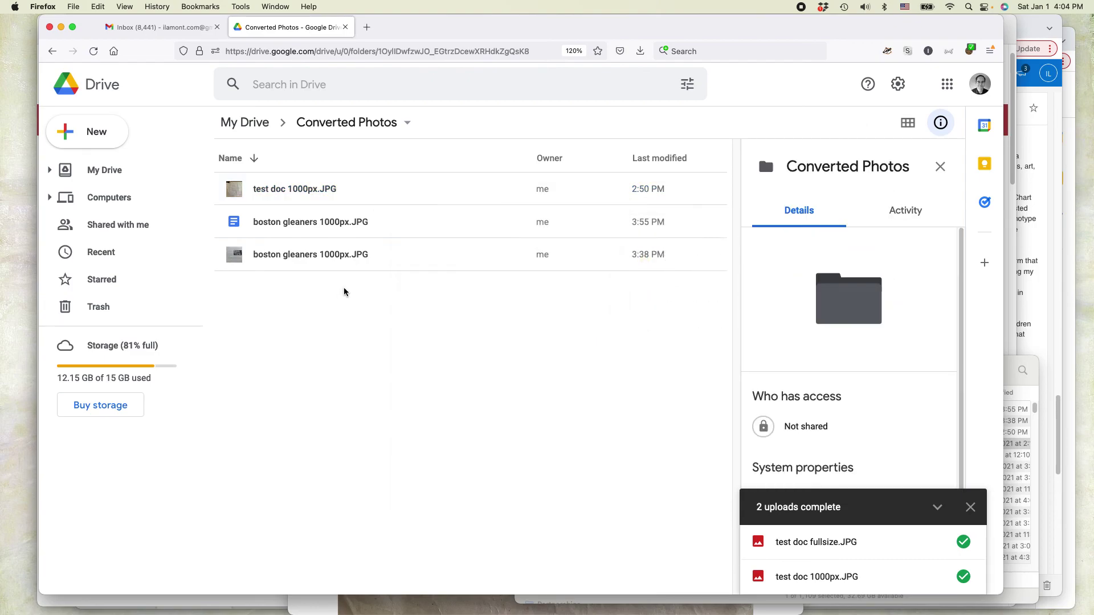
click(368, 189)
right_click(367, 190)
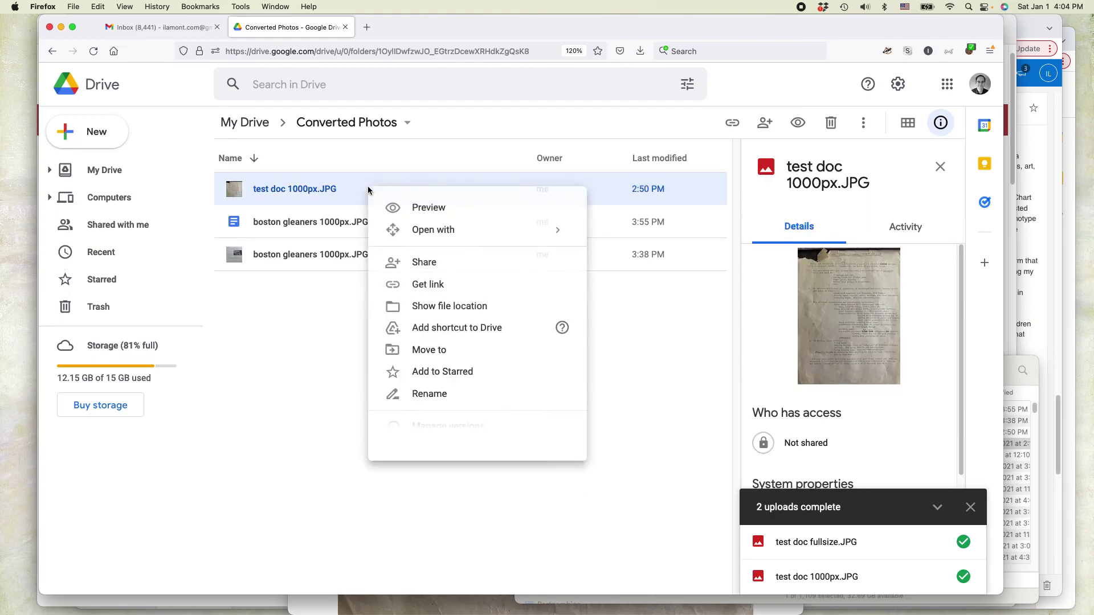
mouse_move(445, 231)
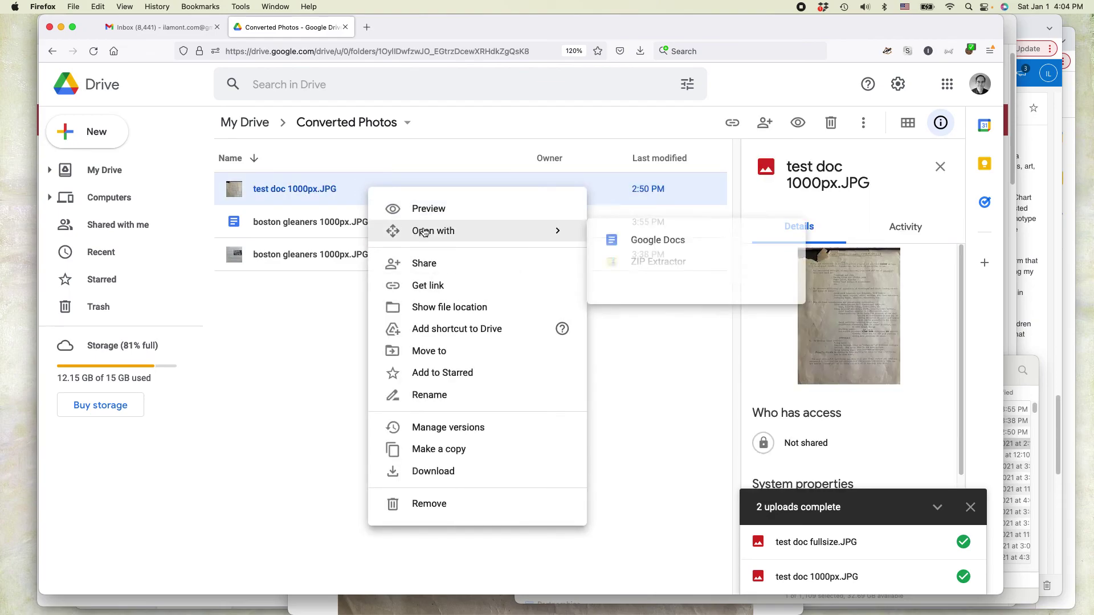
click(683, 242)
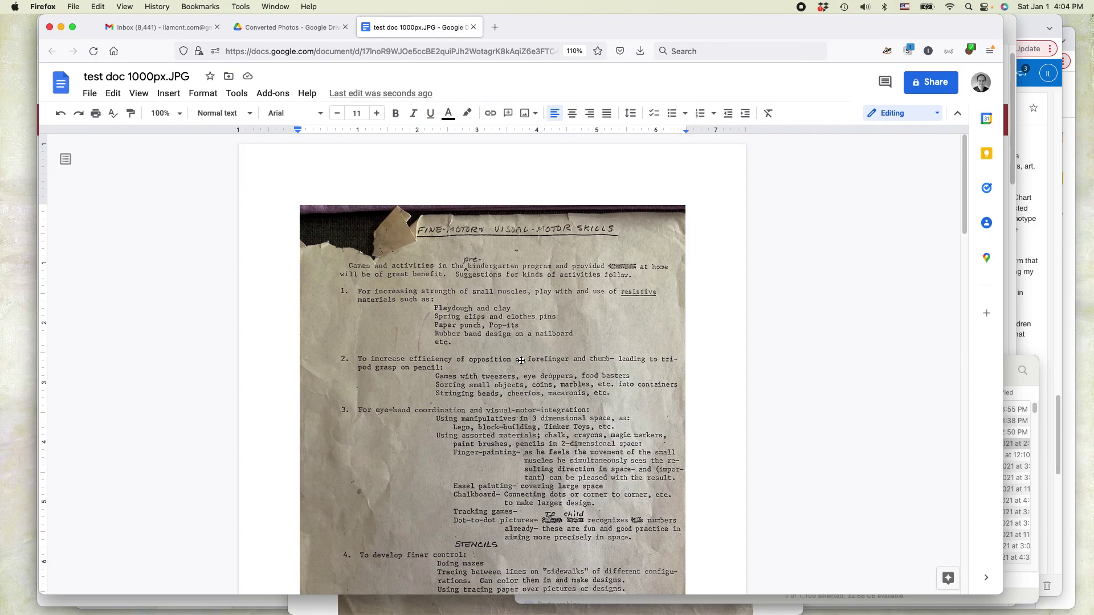
scroll(521, 361, down, 5)
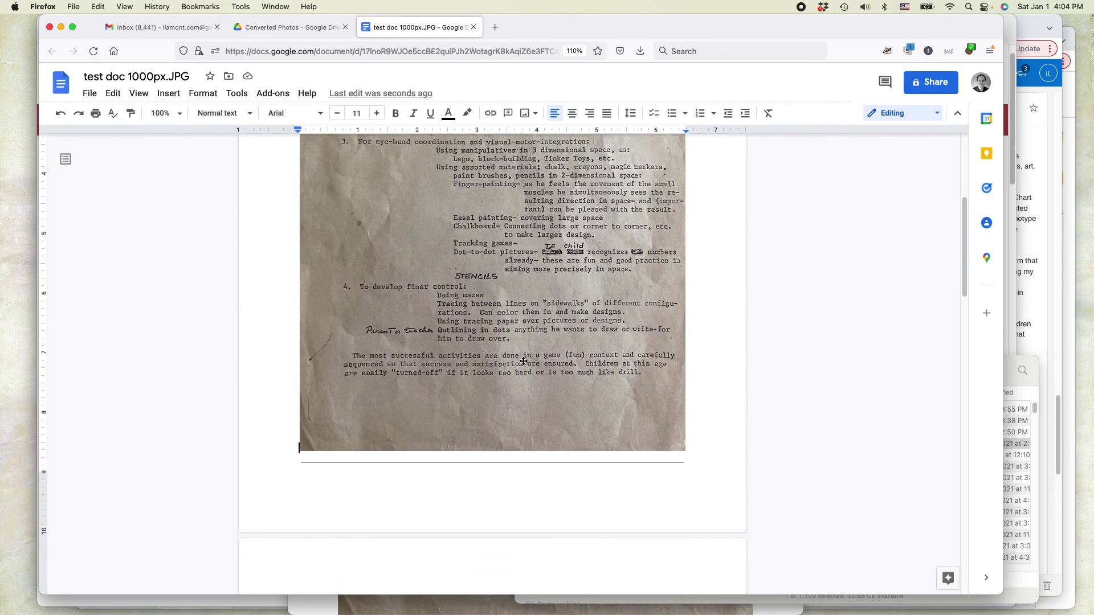
scroll(523, 361, down, 7)
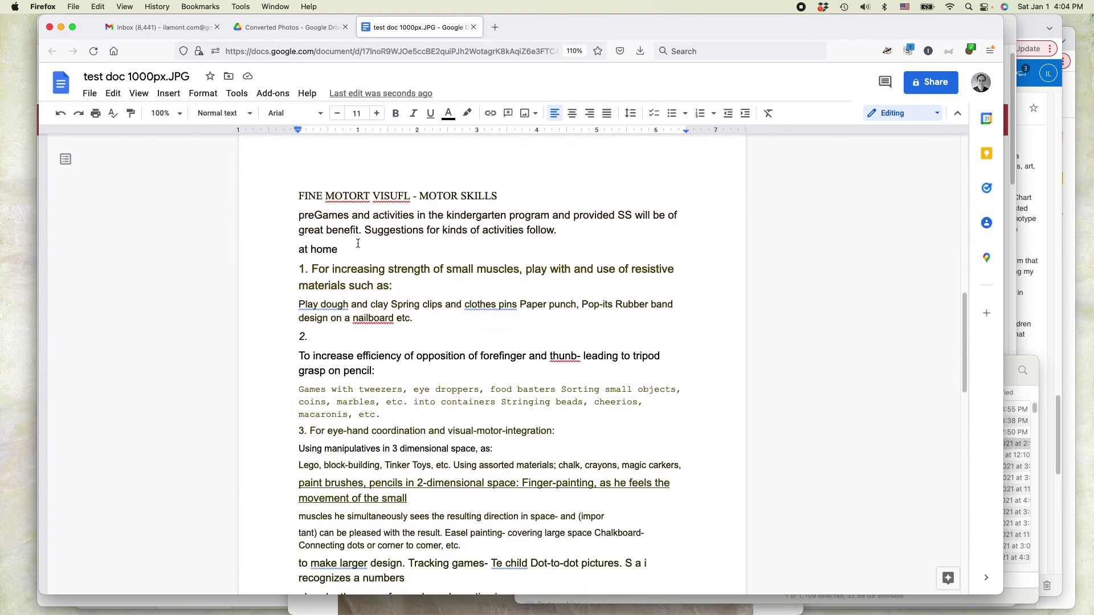
drag(296, 215, 673, 571)
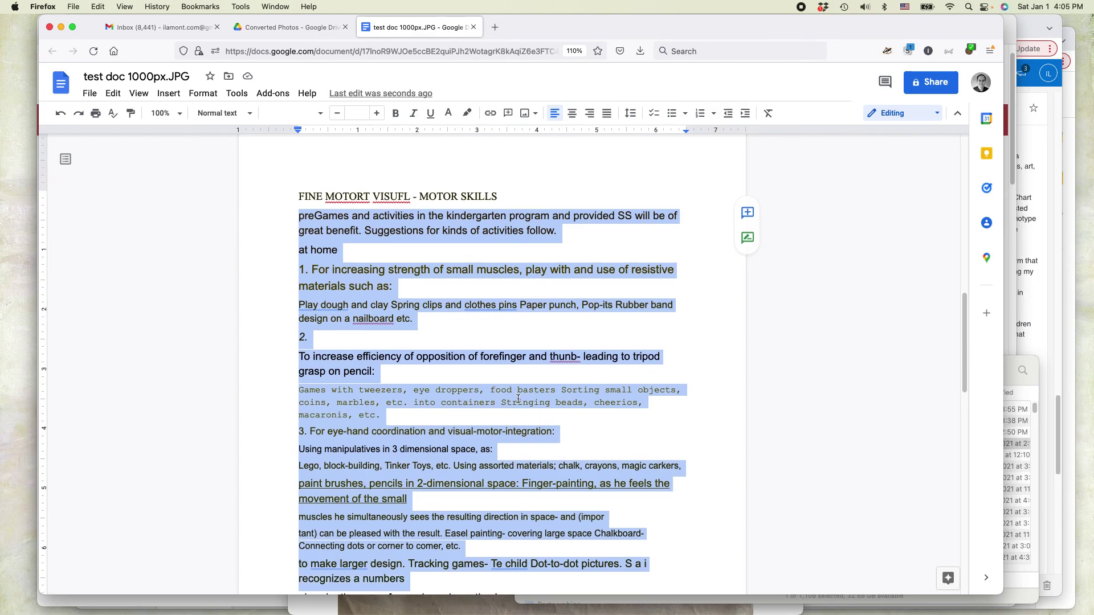
scroll(518, 399, up, 1)
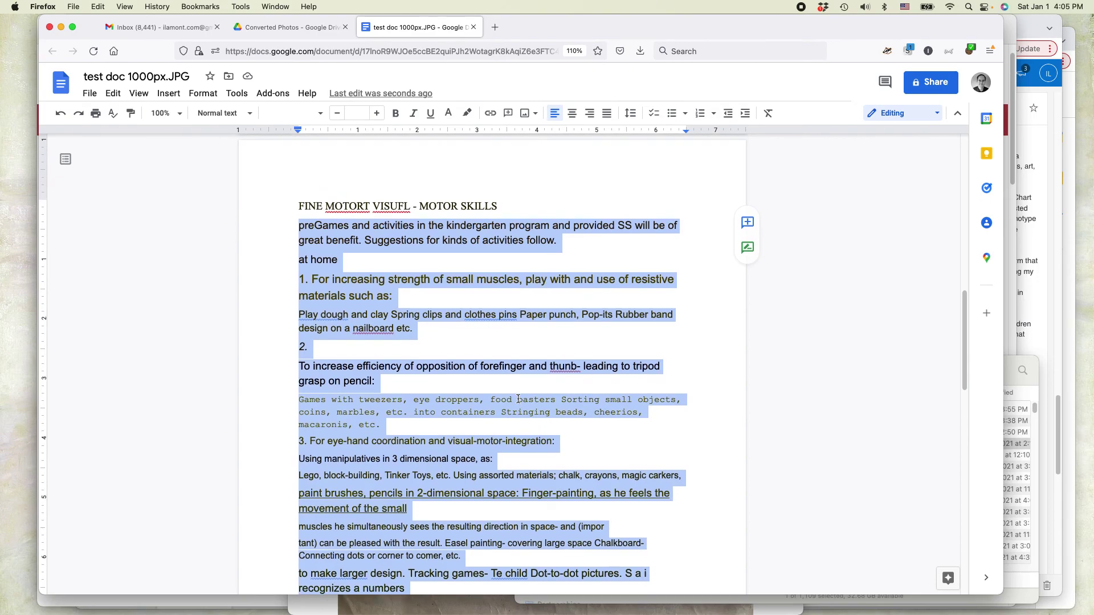
scroll(519, 399, up, 5)
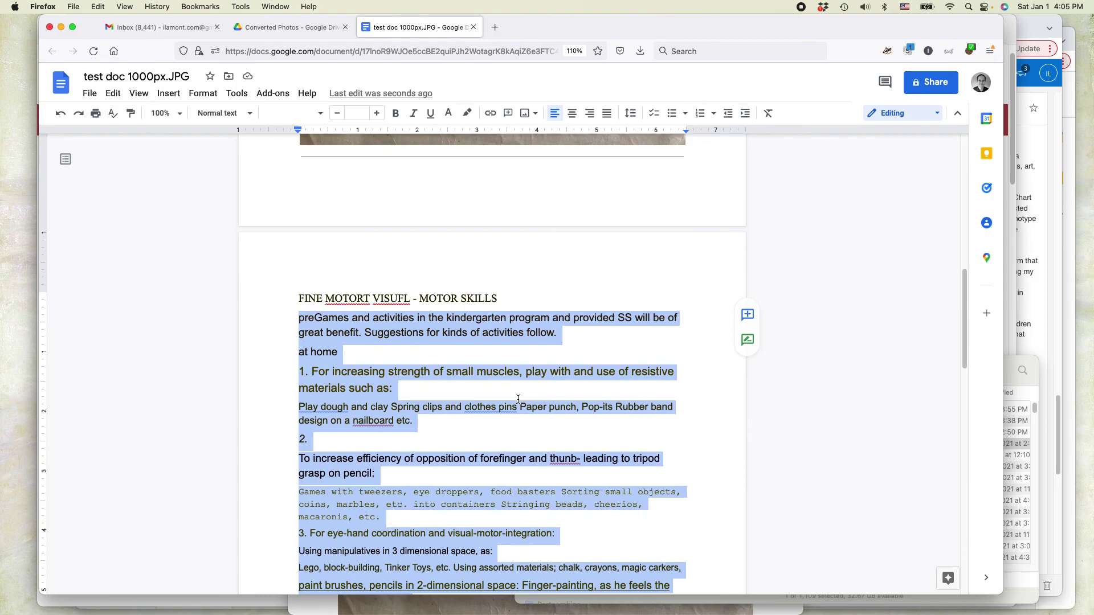
Step: Place the original scan in Preview beside the Docs transcription and select the heading line
key(super+Tab)
key(super+Tab)
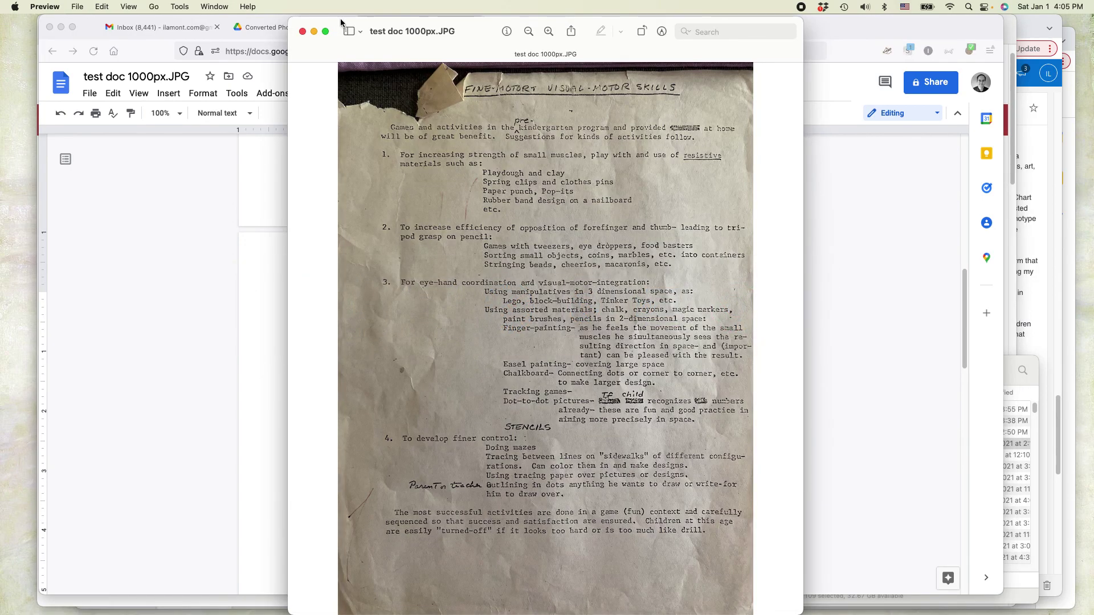
drag(340, 31, 765, 75)
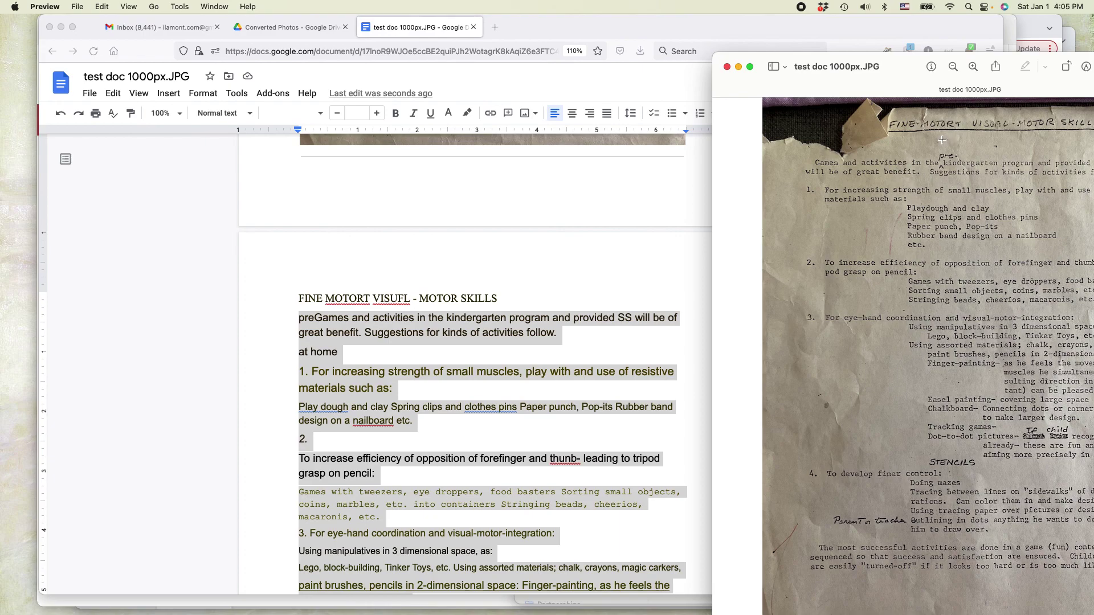
click(351, 298)
triple_click(350, 298)
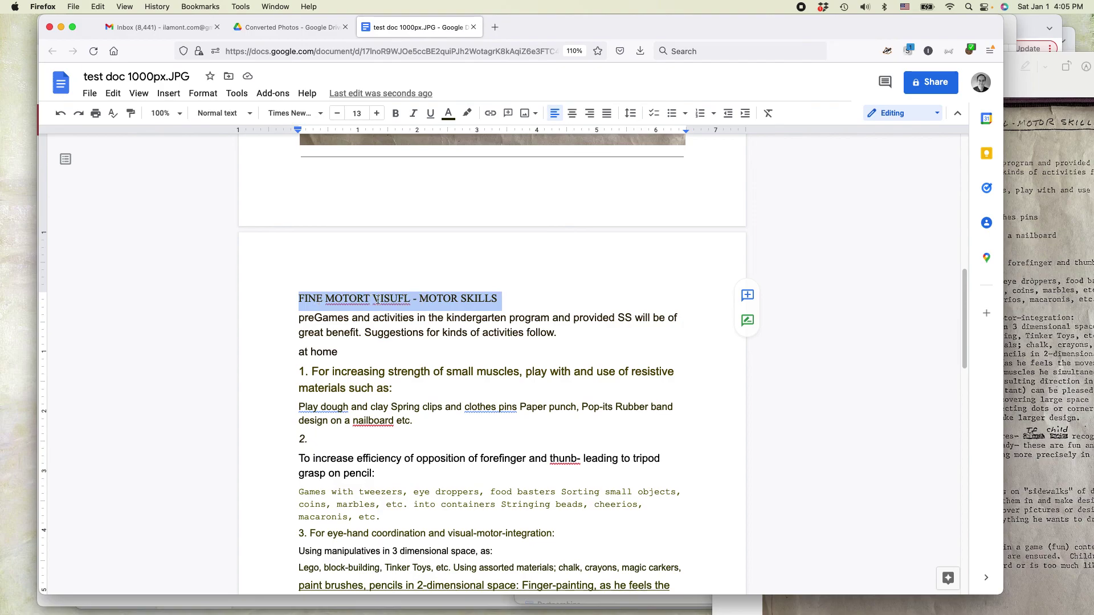
Step: Fix MOTORT and VISUFL so the heading reads 'FINE MOTOR SKILLS & VISUAL - MOTOR SKILLS'
click(371, 298)
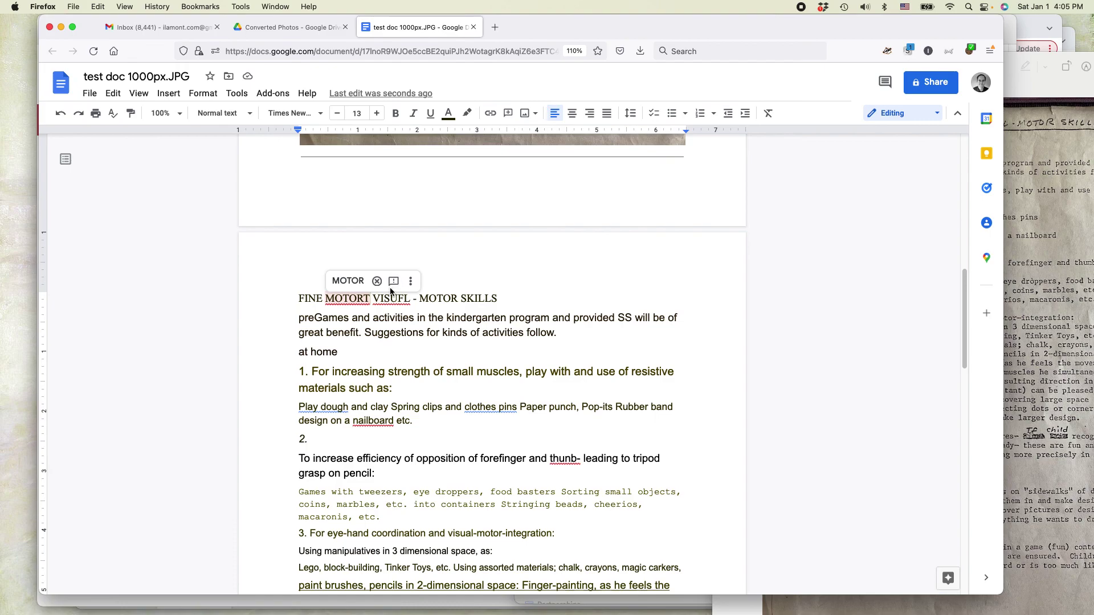
key(BackSpace)
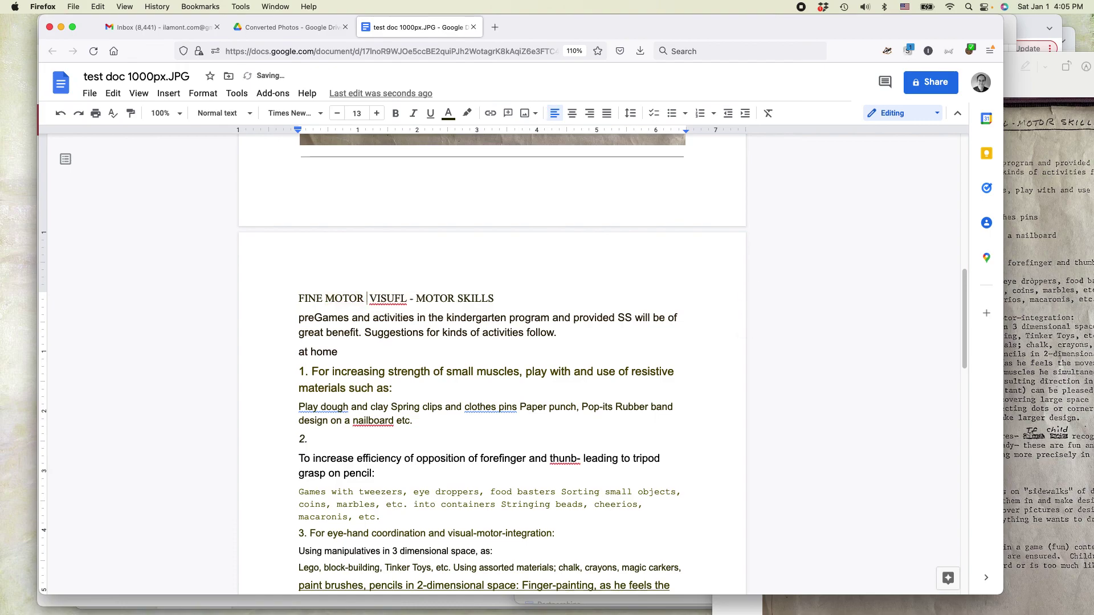
text(SKILLS)
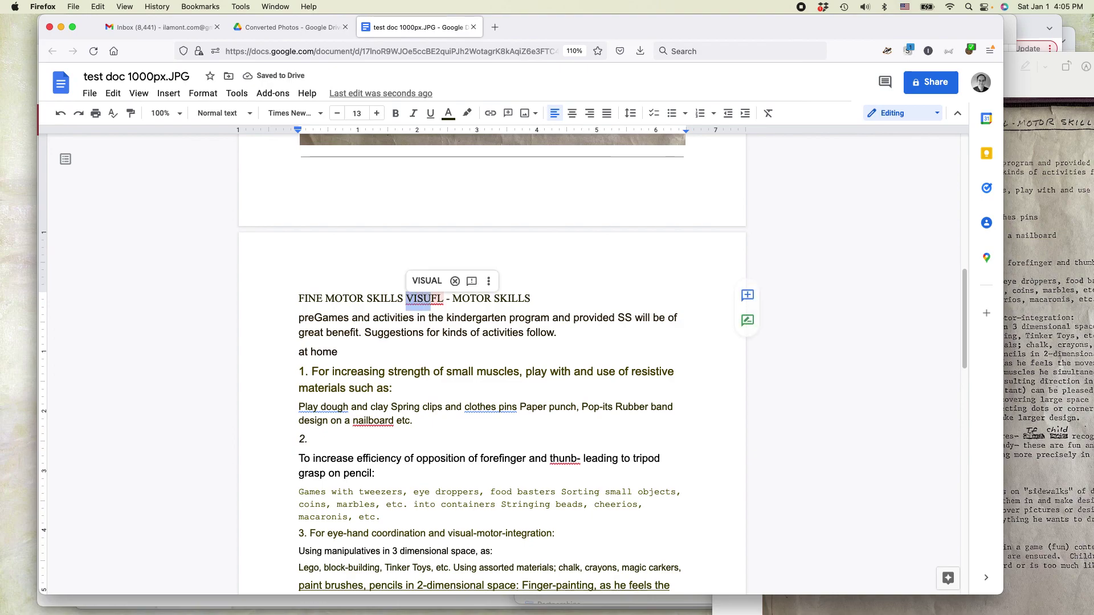
key(Left)
text(&)
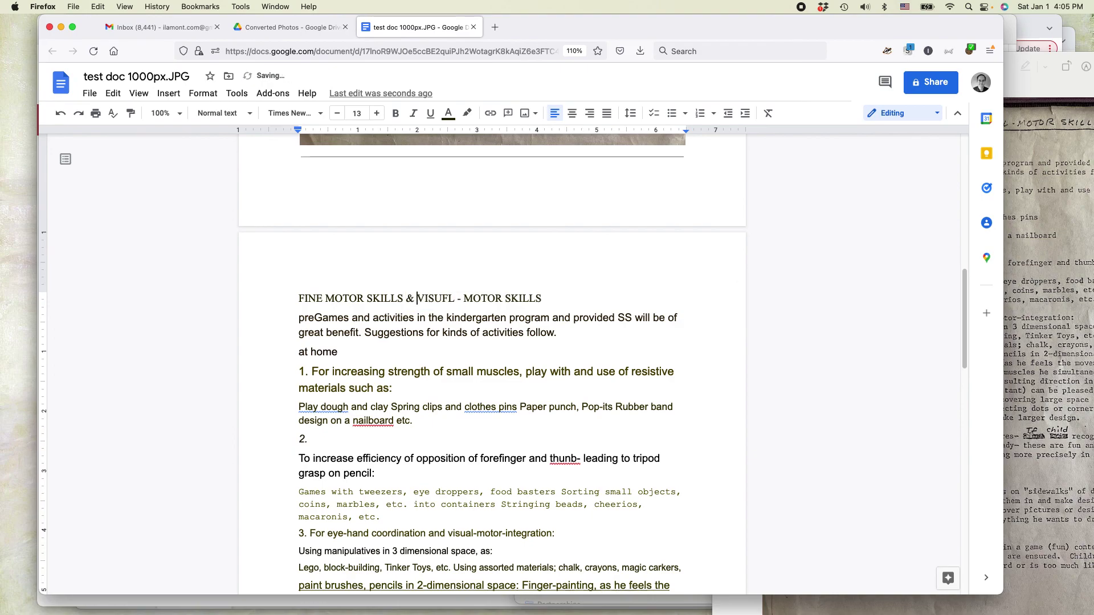
key(Right)
key(Right)
key(Right)
key(Right)
key(Right)
key(Delete)
text(A)
key(Down)
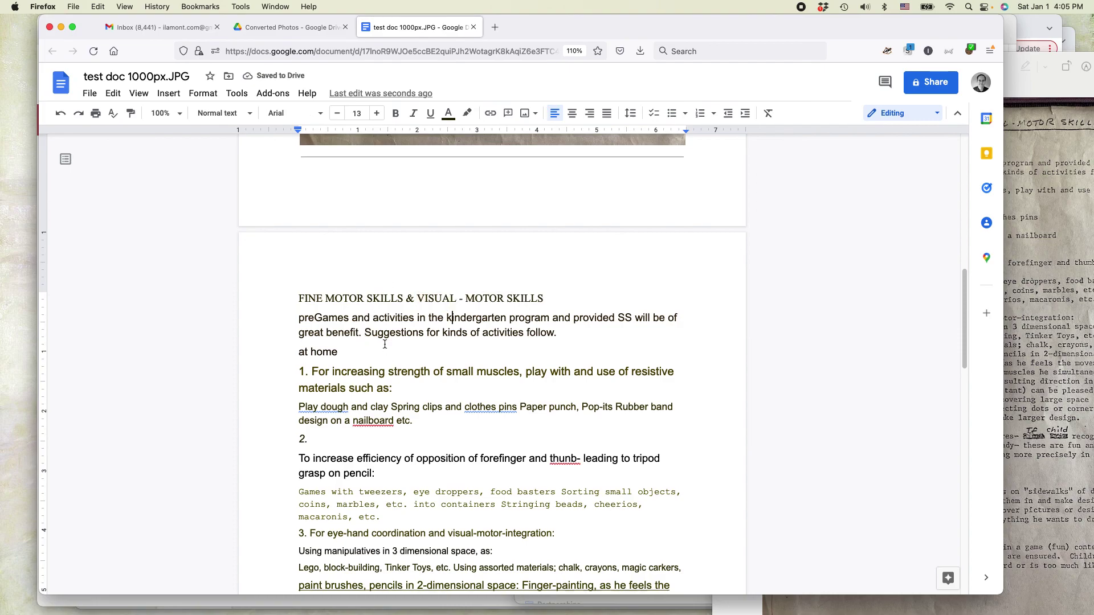
scroll(393, 358, down, 5)
scroll(385, 344, down, 4)
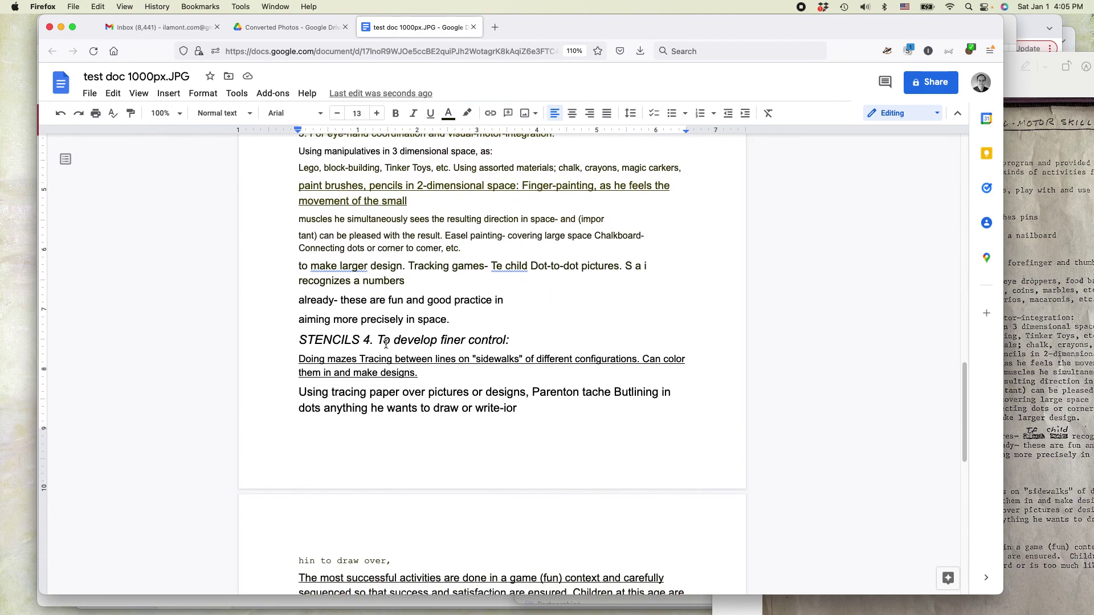
scroll(515, 384, down, 1)
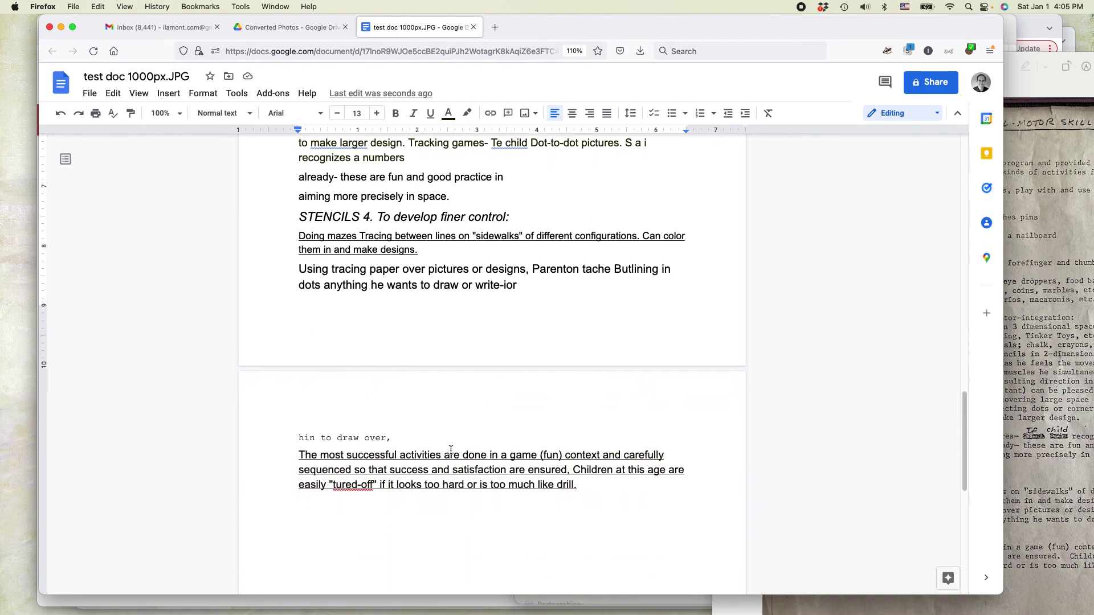
drag(587, 482, 262, 450)
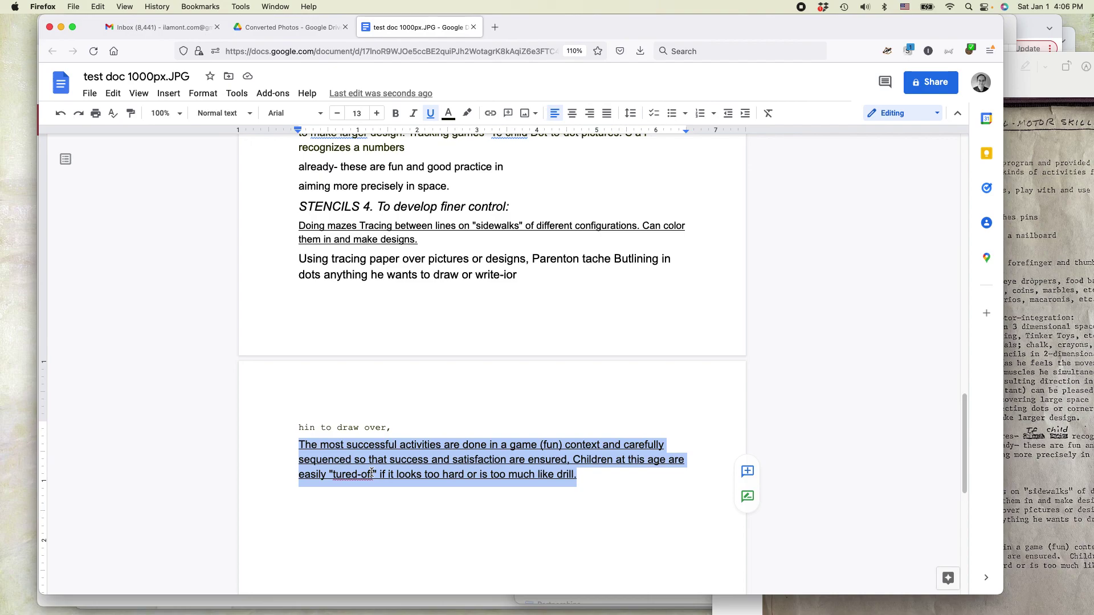
click(417, 517)
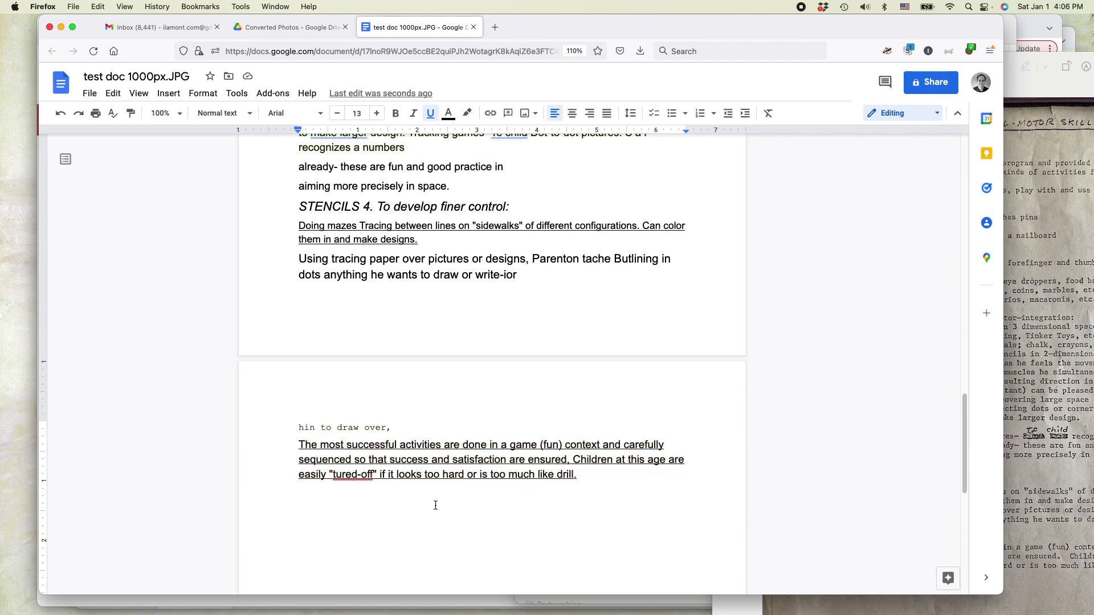
scroll(435, 505, up, 15)
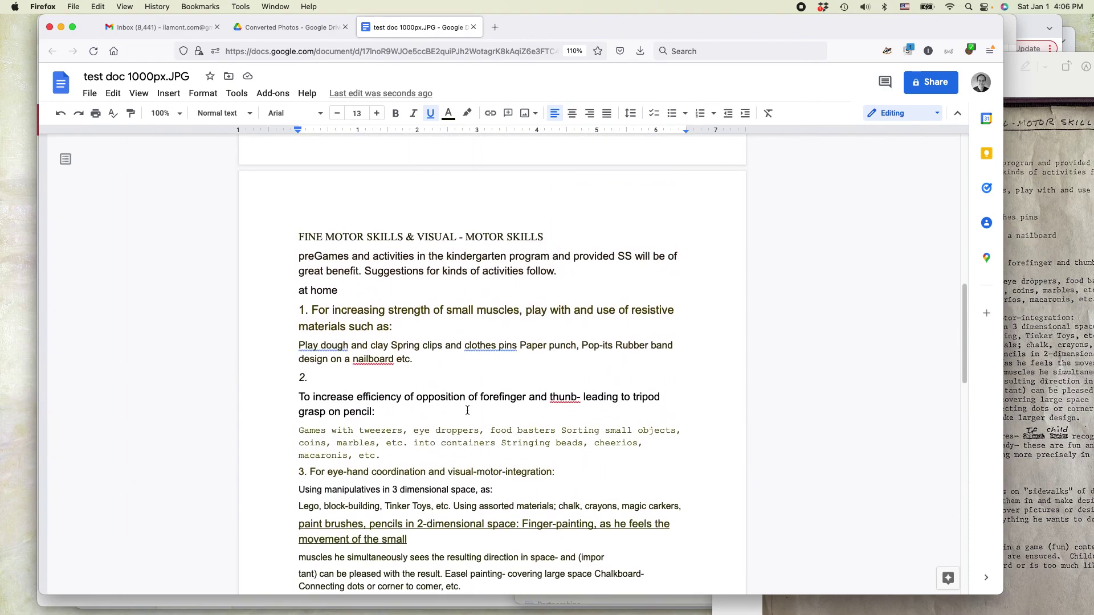
Step: Delete the scanned page image at the top of the document
scroll(471, 414, up, 10)
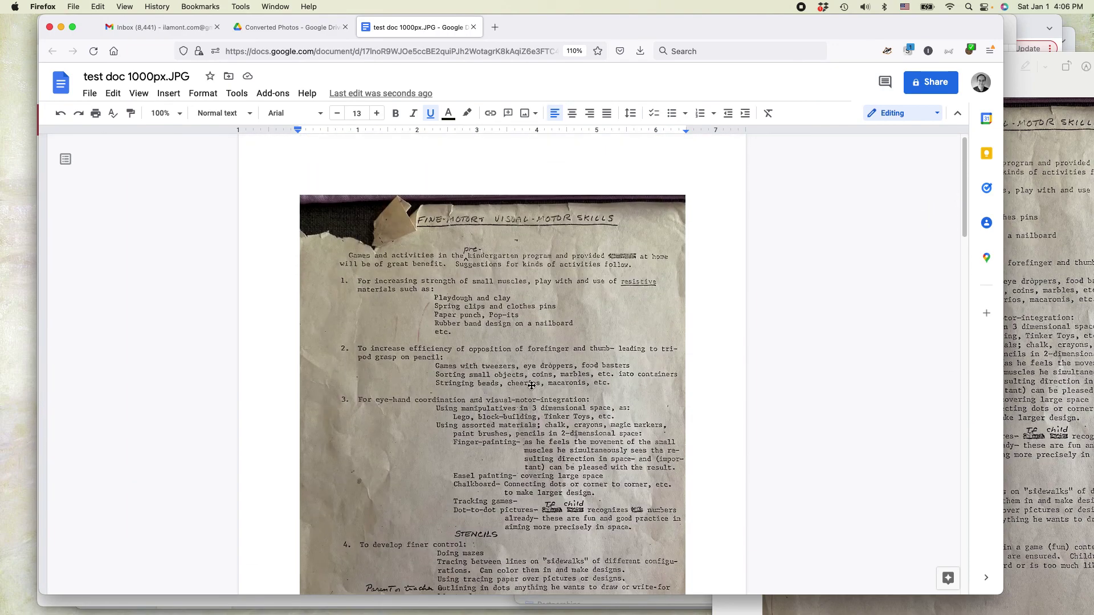
scroll(531, 386, down, 3)
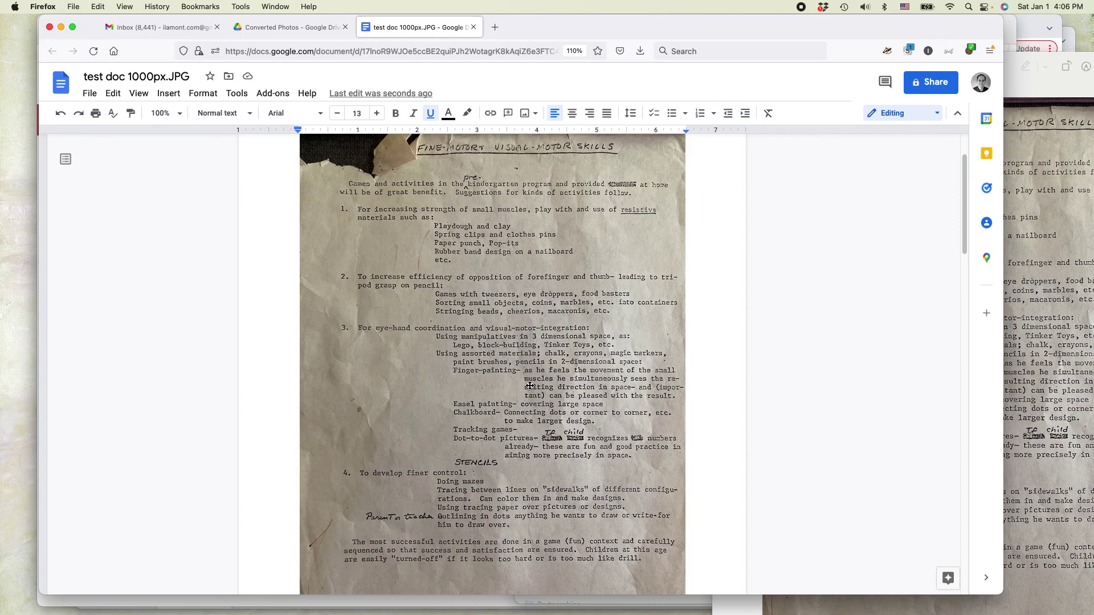
click(529, 386)
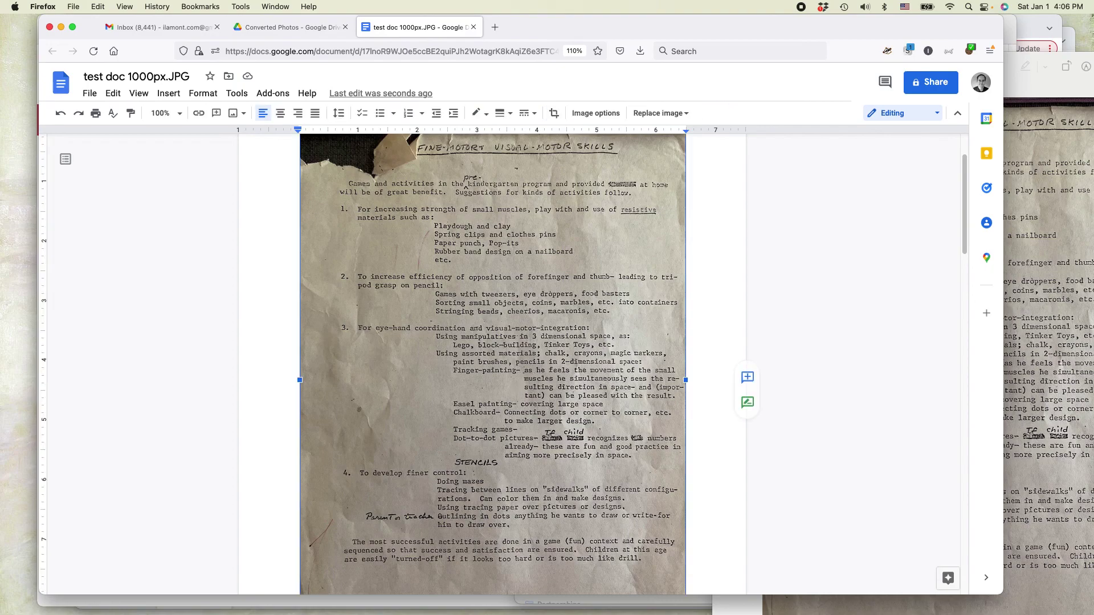
key(cmd+v)
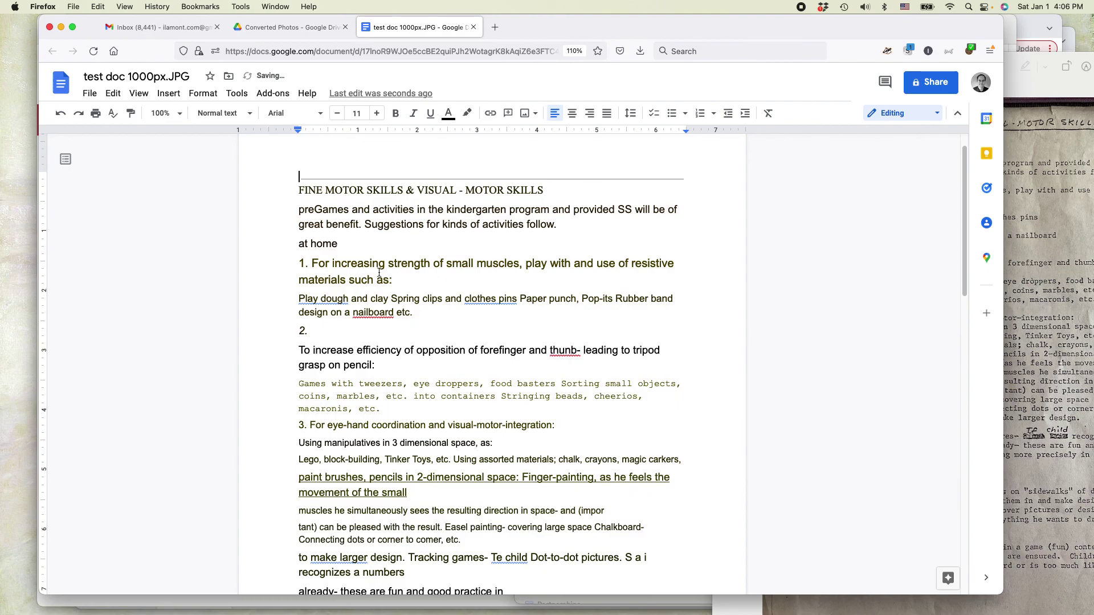
Step: Rename the document 'FIne Motor Skills 1978', correcting the capital K
click(153, 77)
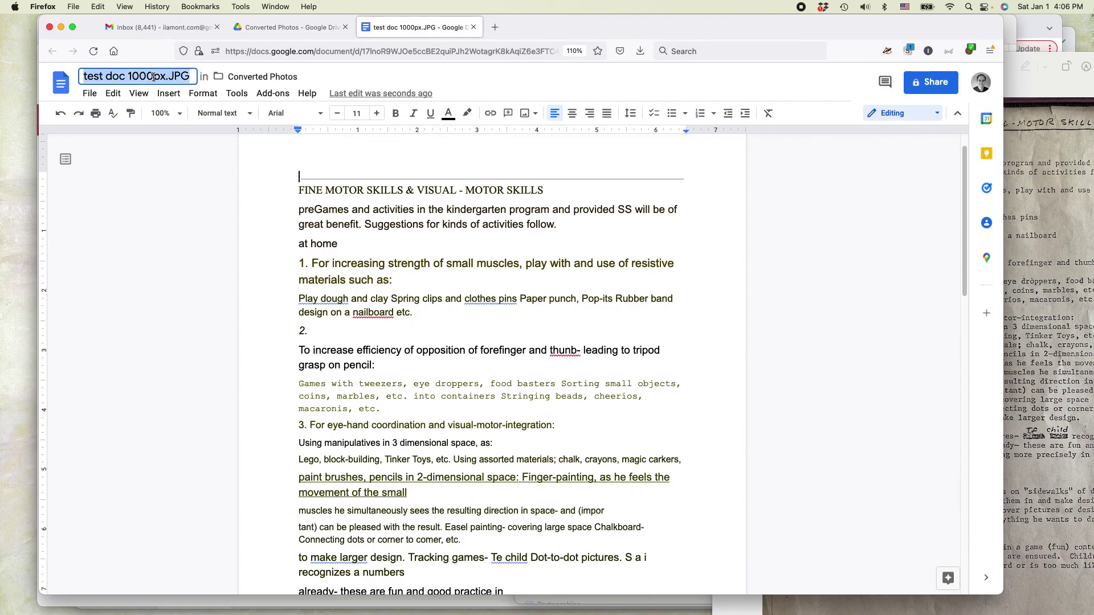
text(FIne Moto)
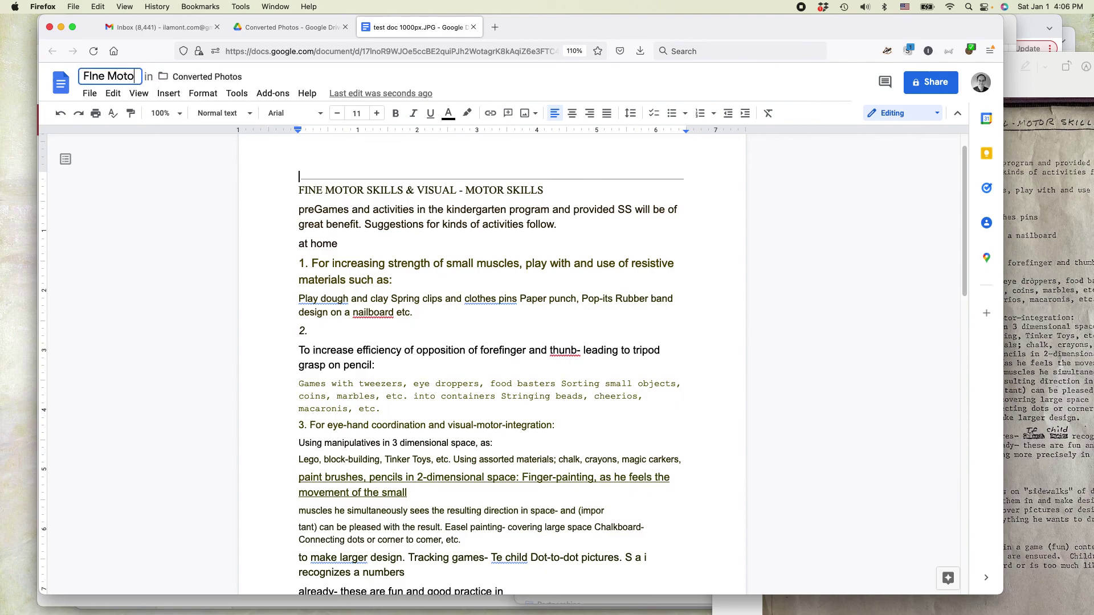
text(r SKills)
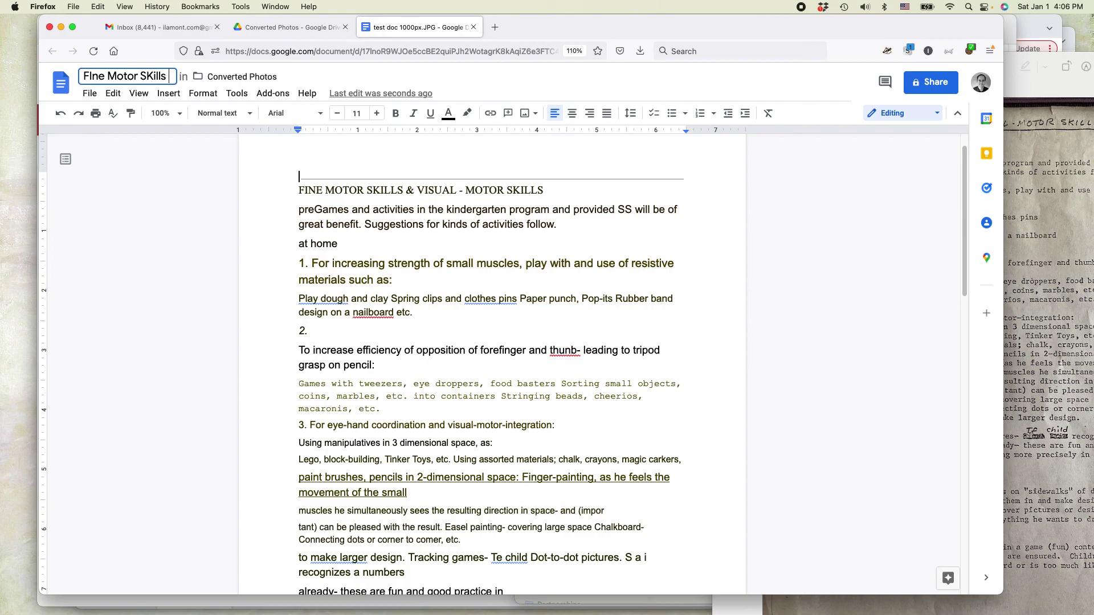
text( 1978)
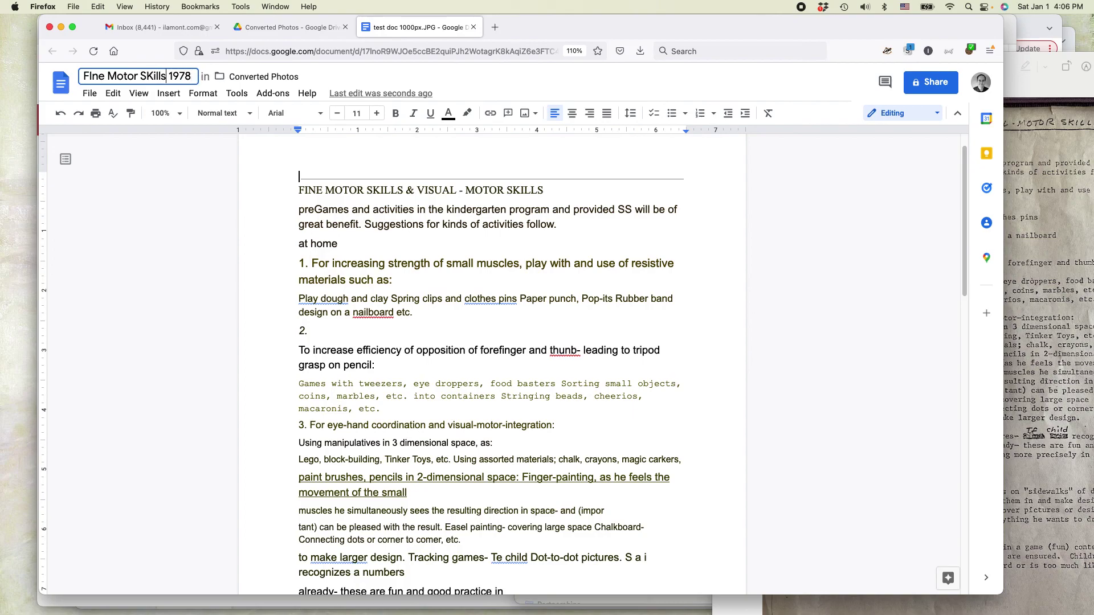
click(152, 75)
key(BackSpace)
text(k)
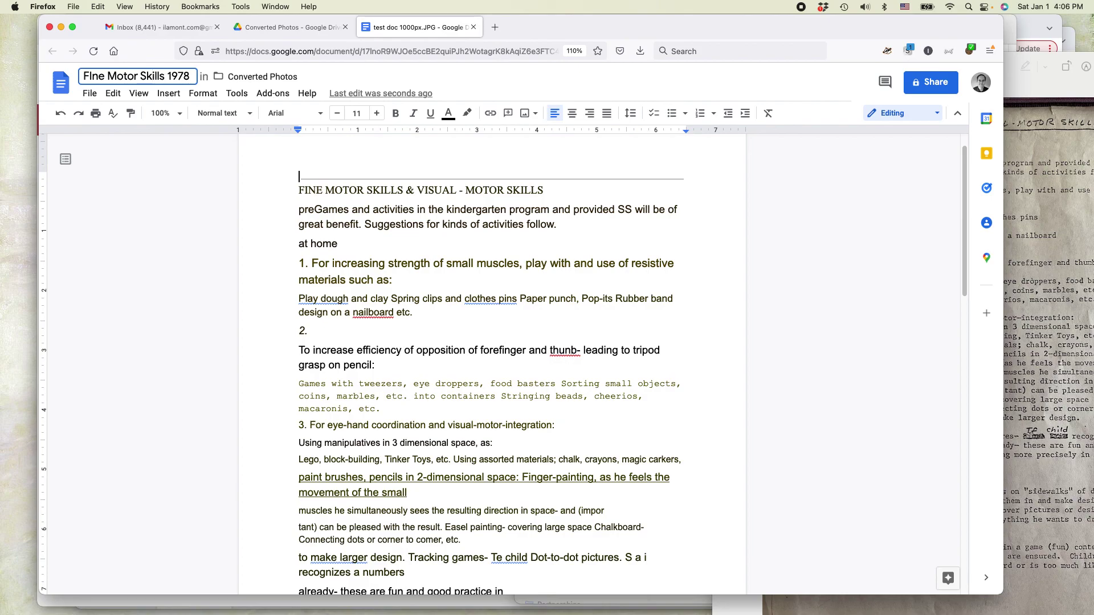
key(Return)
Step: Return to Drive's Converted Photos tab and select the renamed document
click(290, 27)
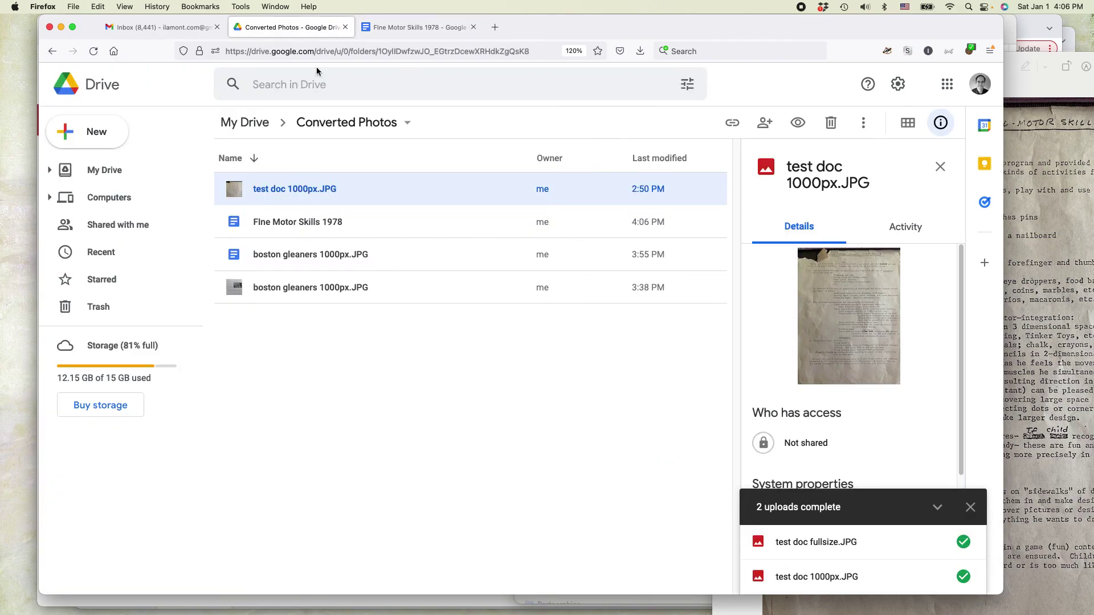
click(352, 223)
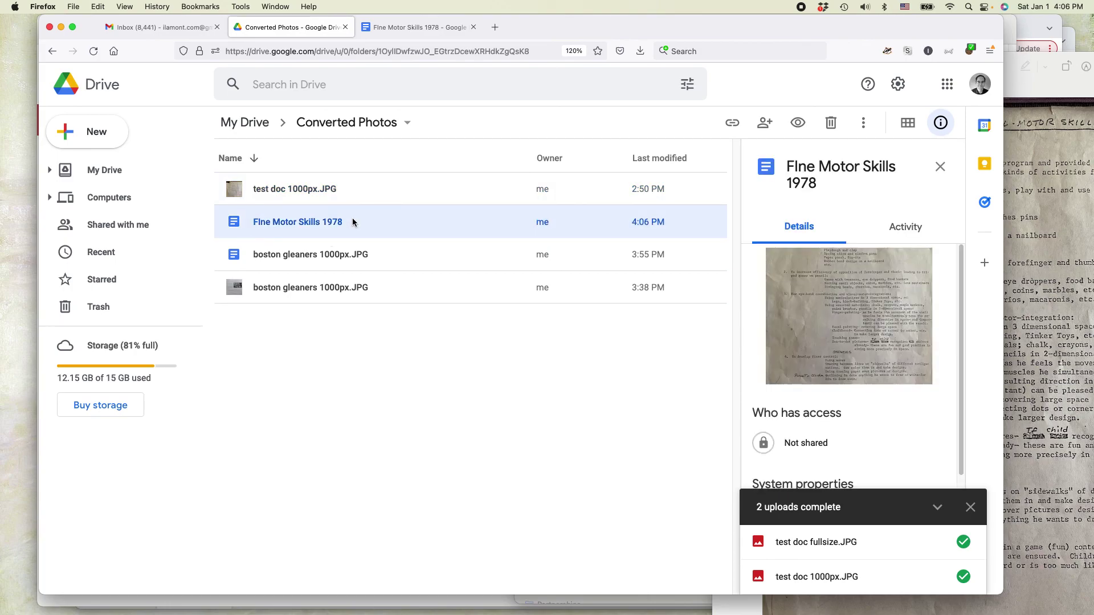
key(super+Tab)
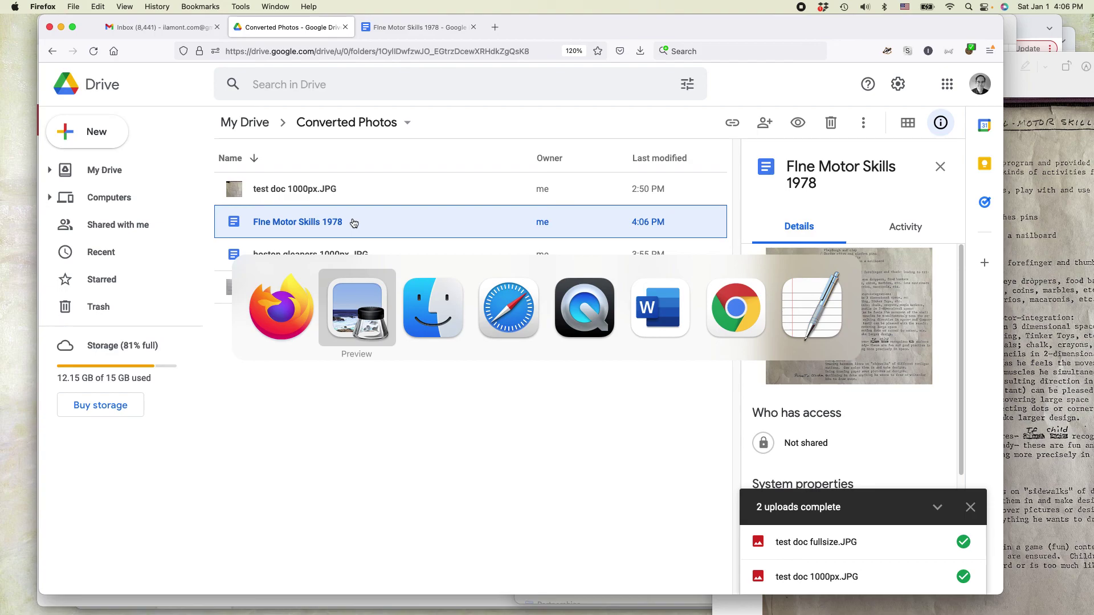
Step: Switch to Safari showing the EasyGenie homepage at easygenie.org
key(super+Tab)
key(super+Tab)
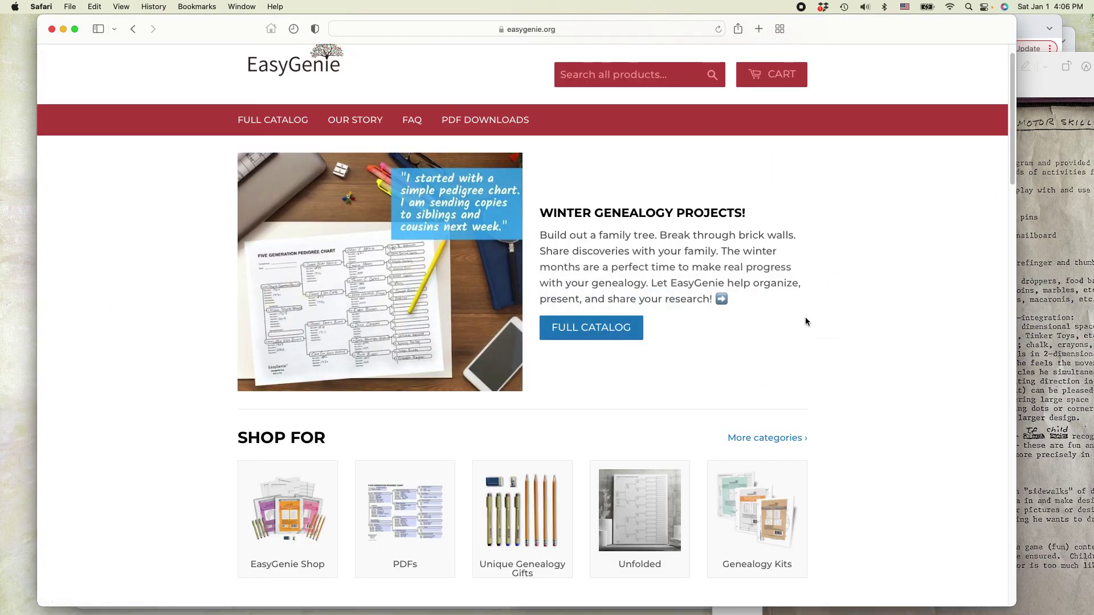